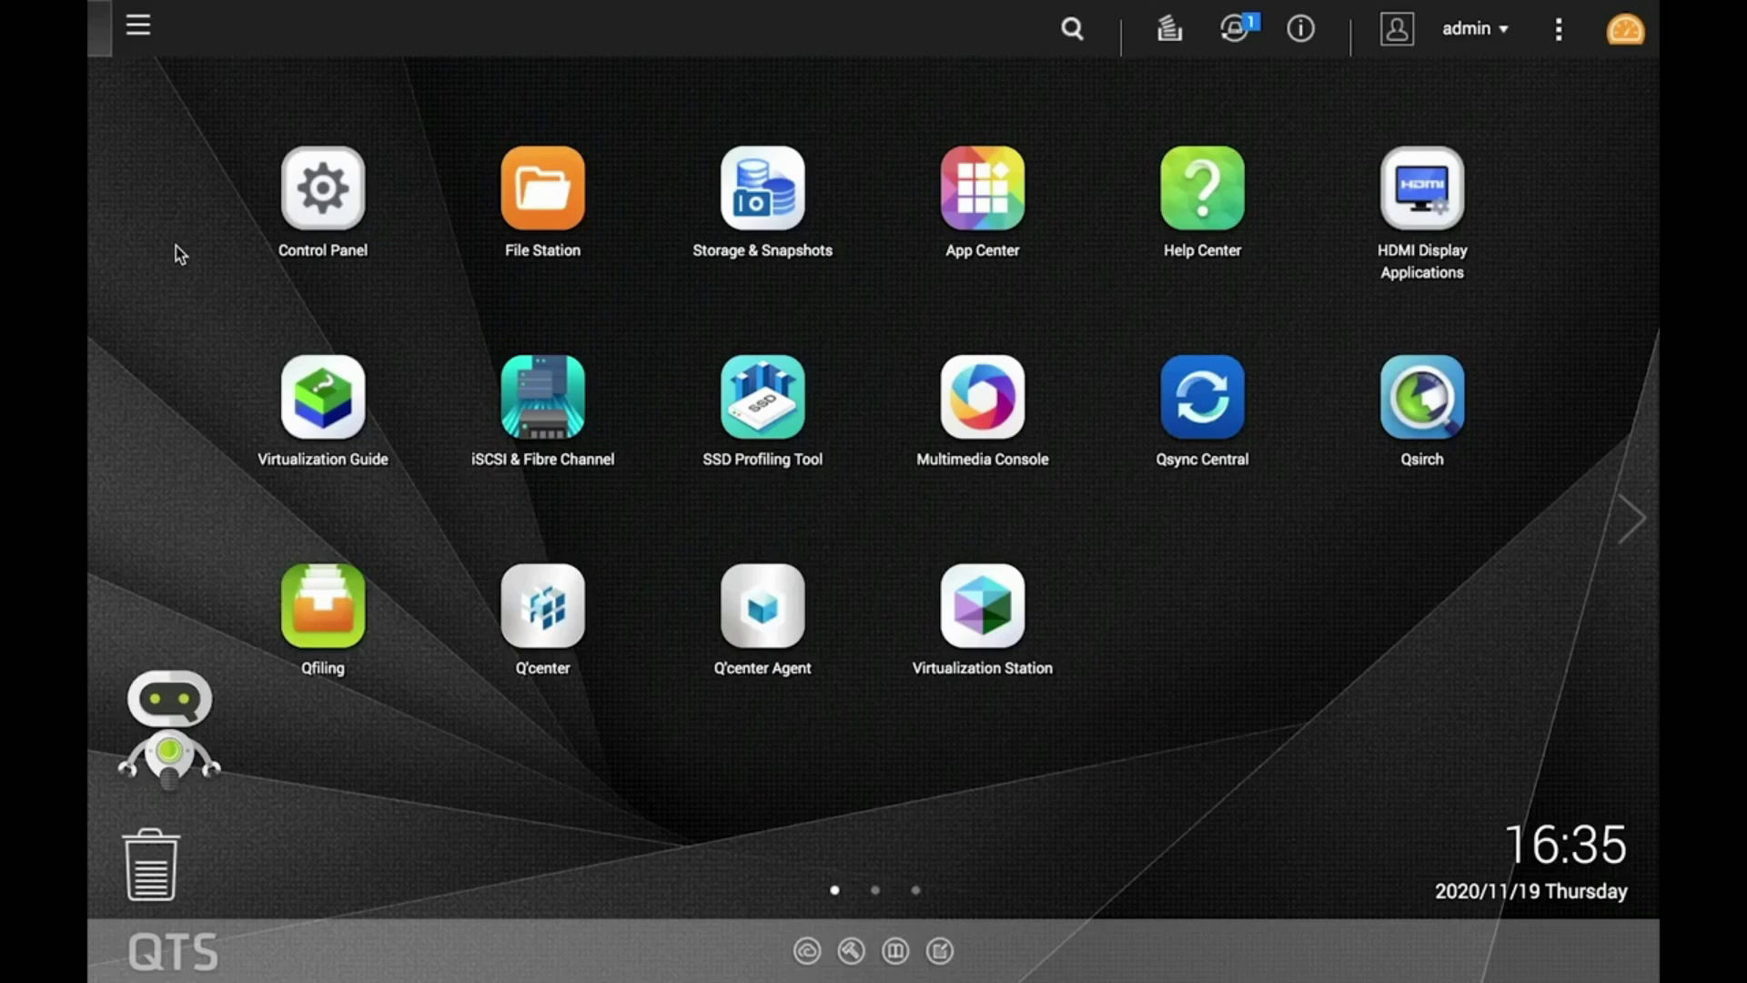
Search App Center for 'Hybrid Backup Sync'.
left_click(955, 189)
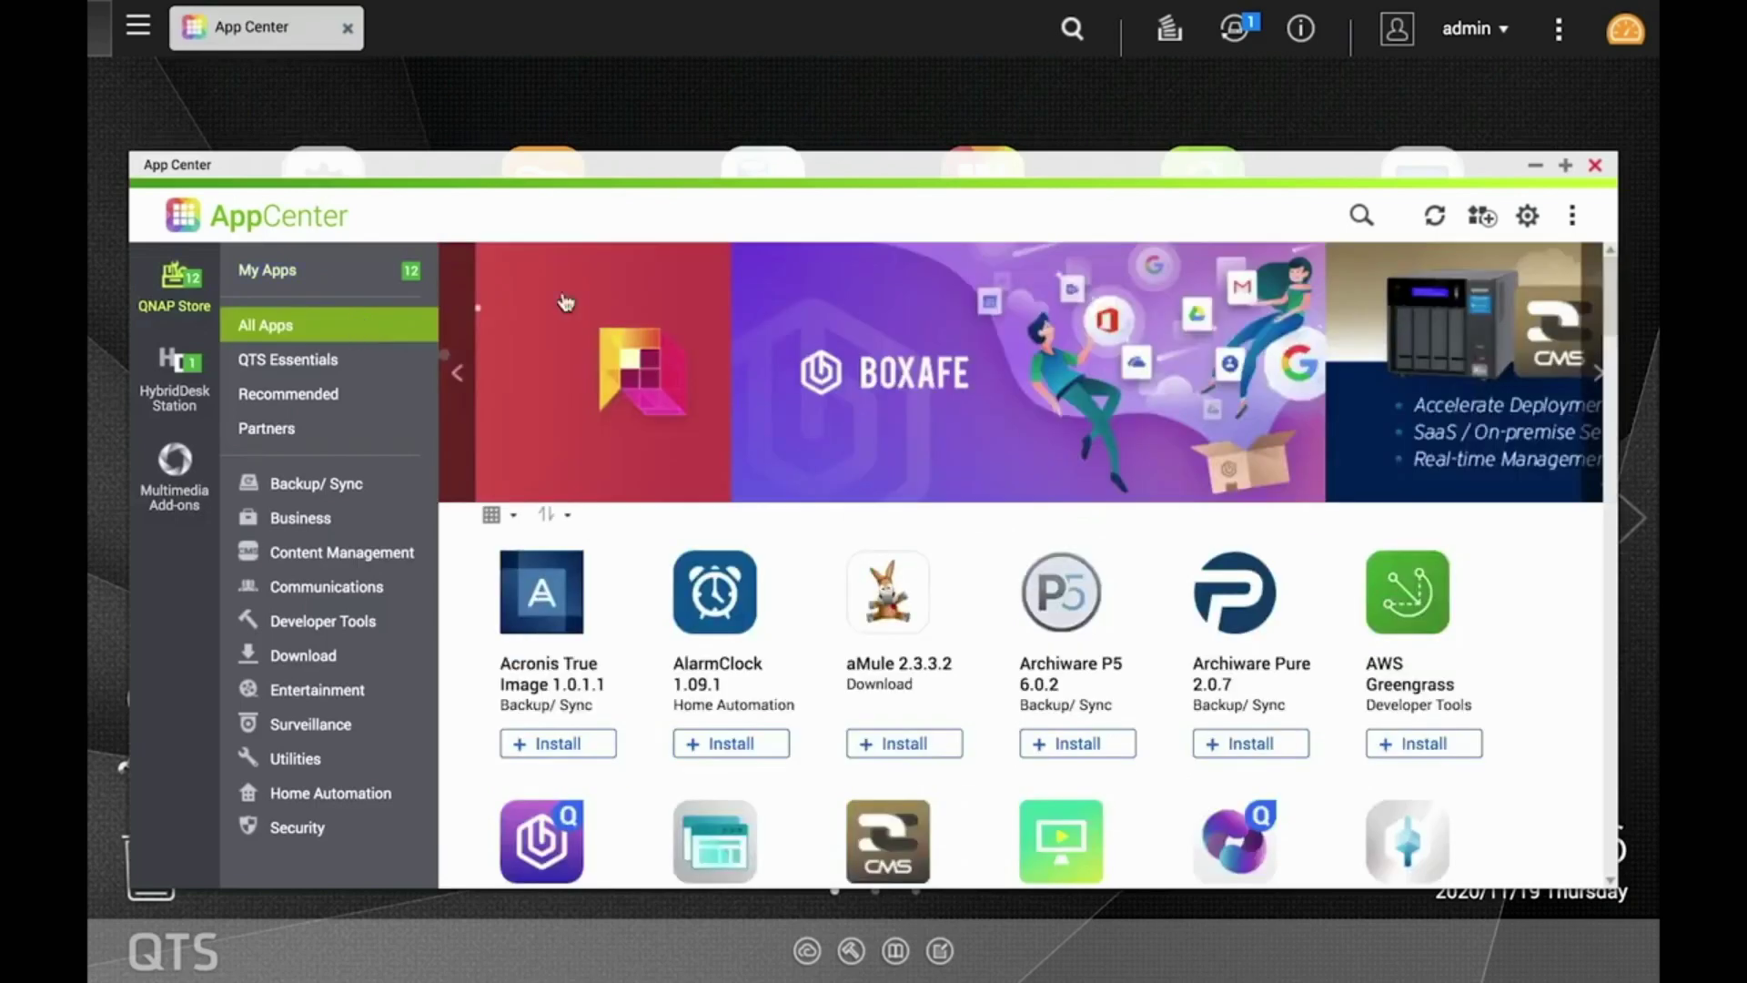
left_click(1183, 215)
type("Hybr")
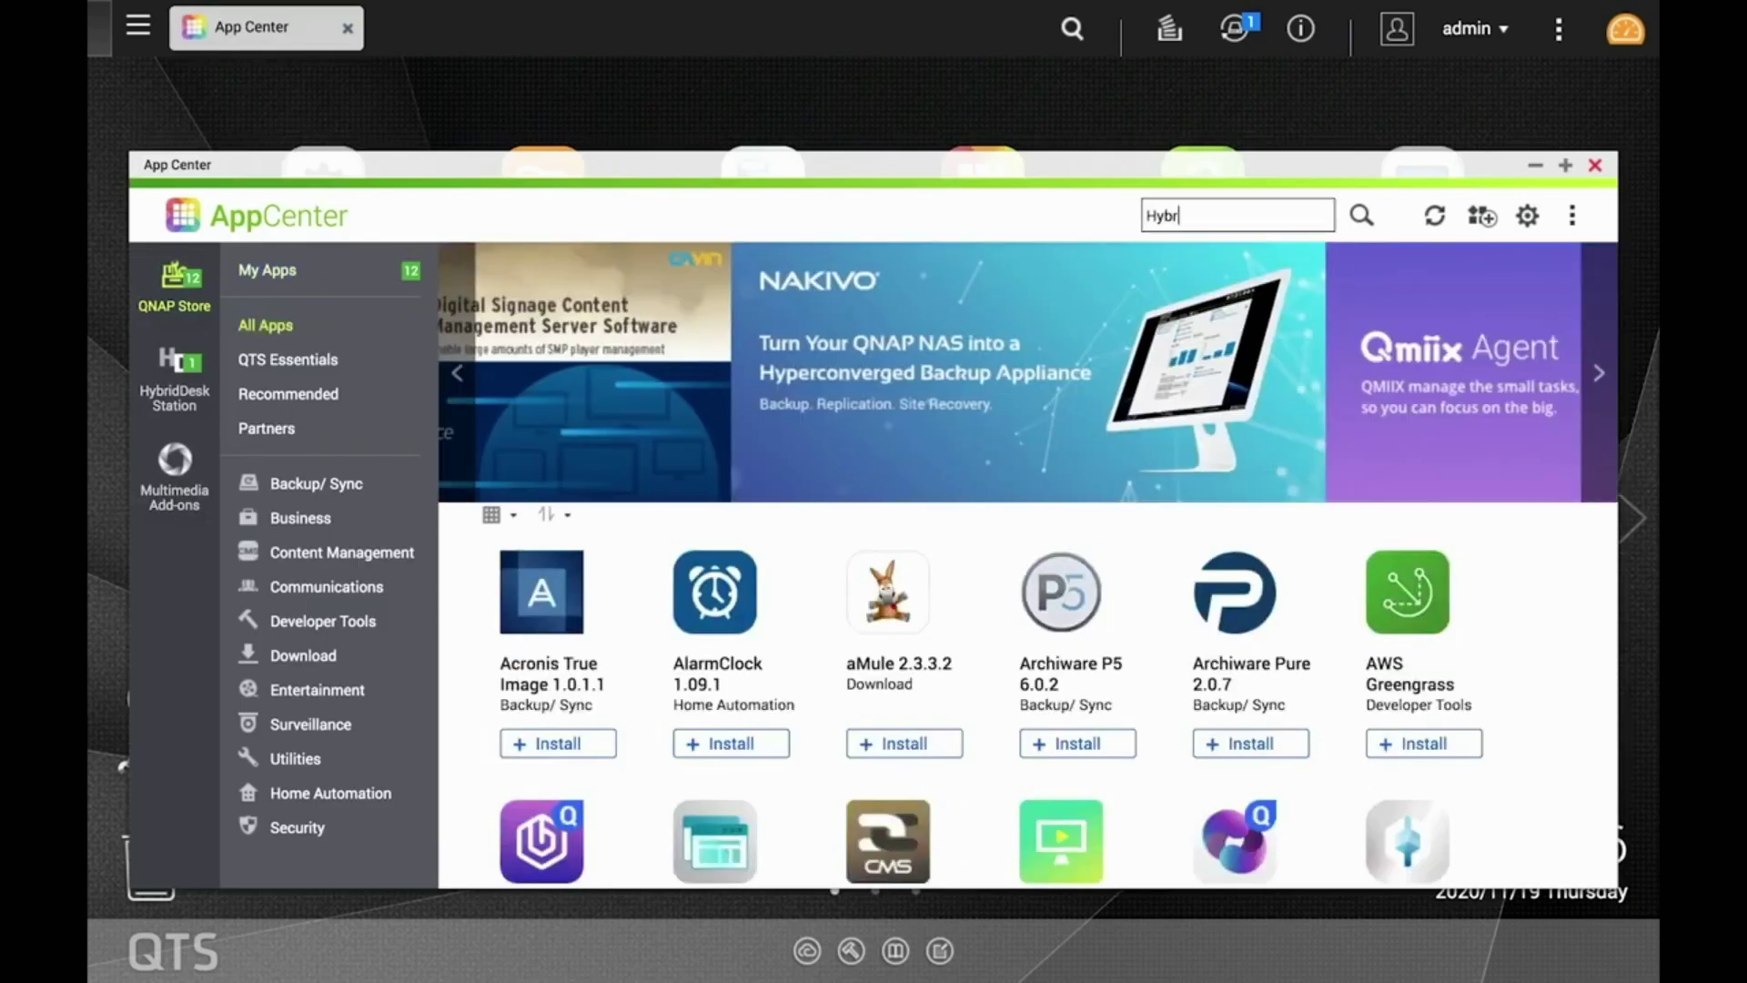
type("id Backup Sync")
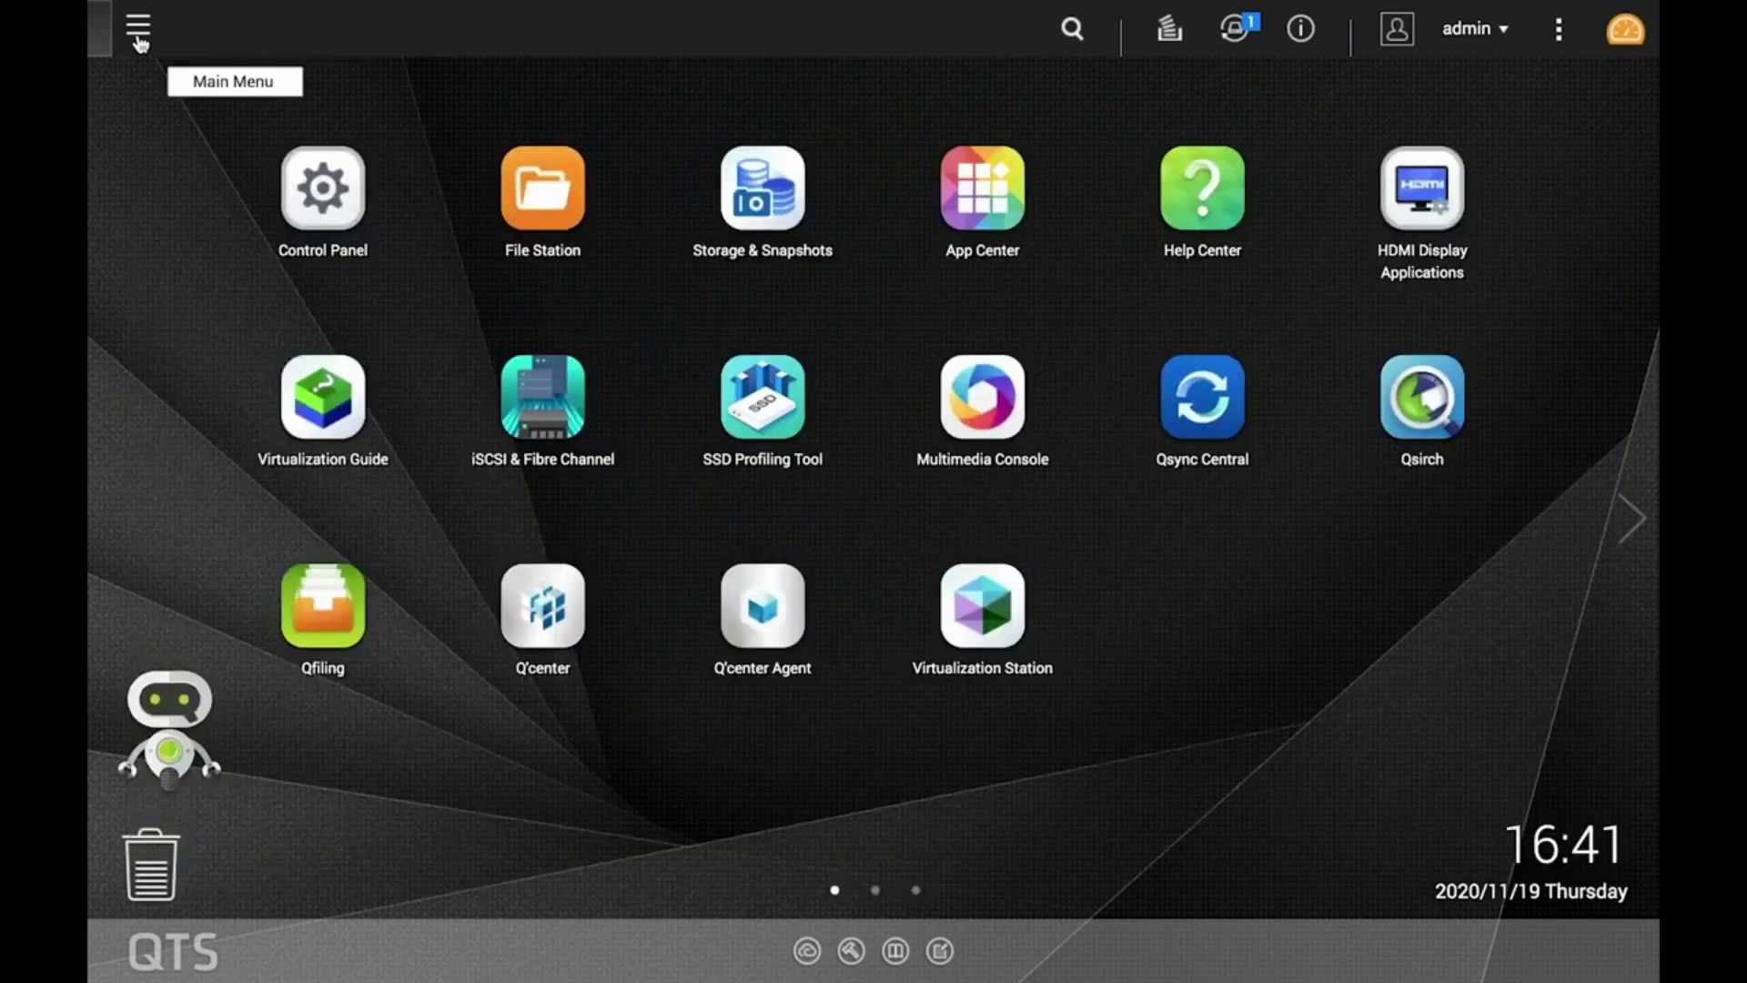
Launch HBS 3 from the Main Menu and show the USB One Touch Copy service under Services.
left_click(138, 38)
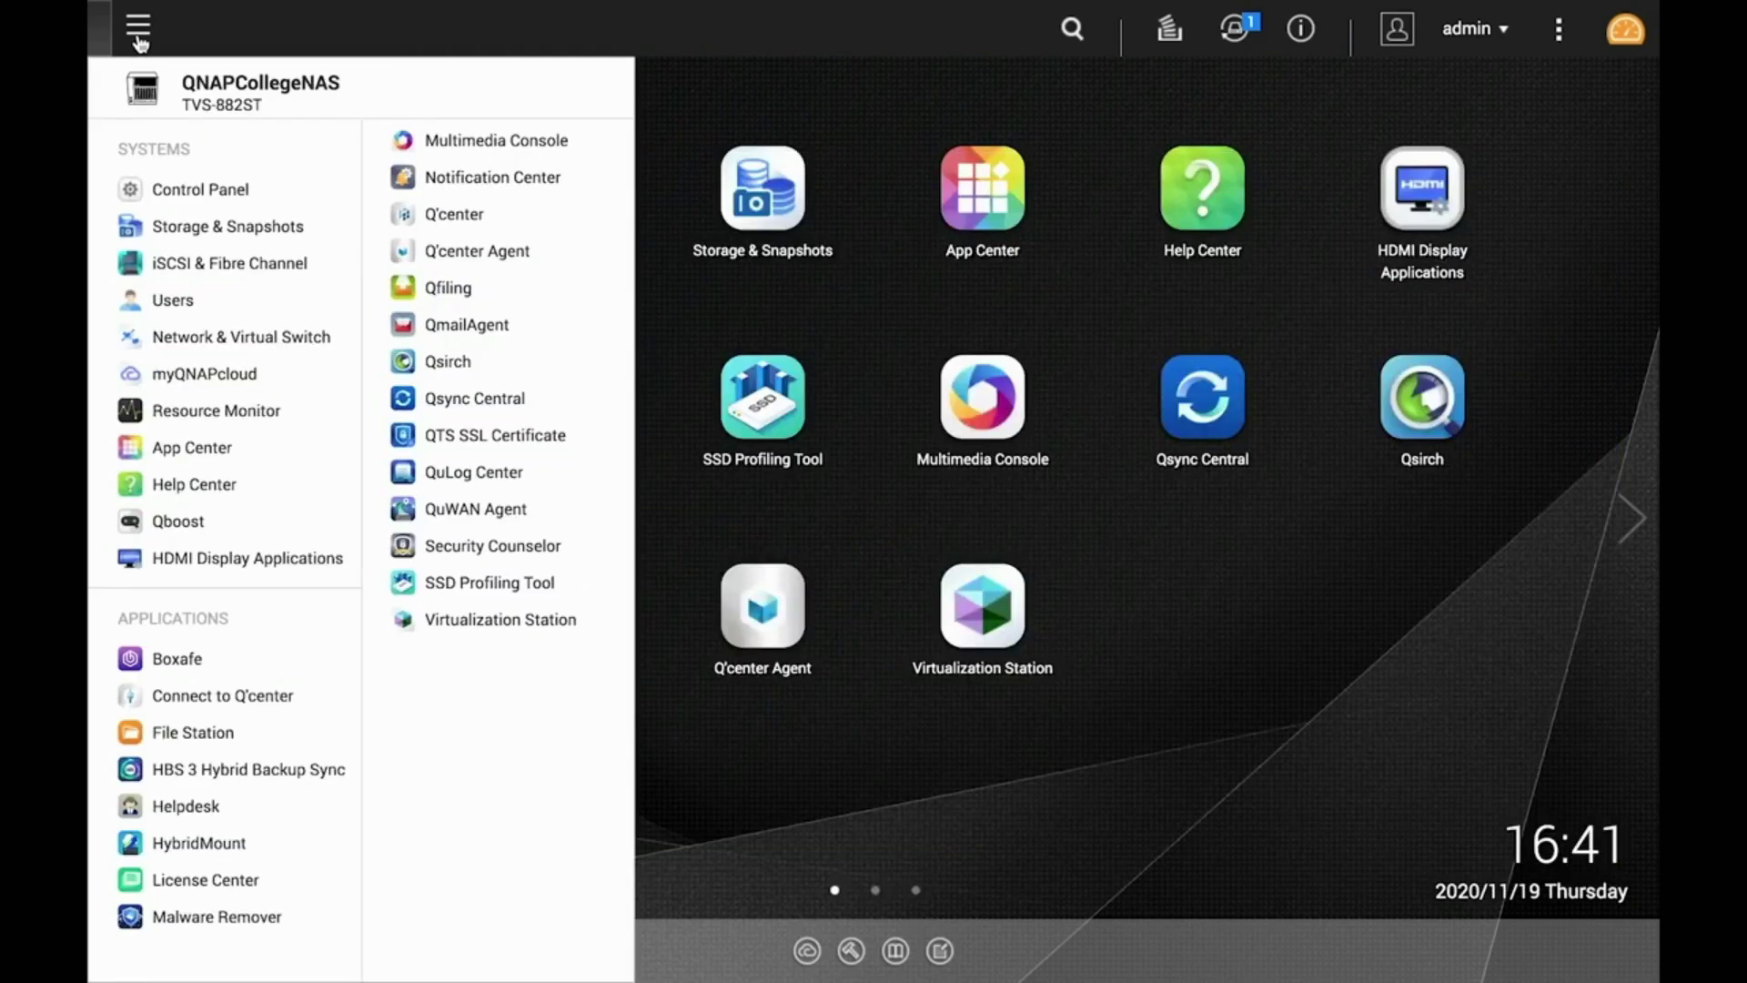
left_click(177, 773)
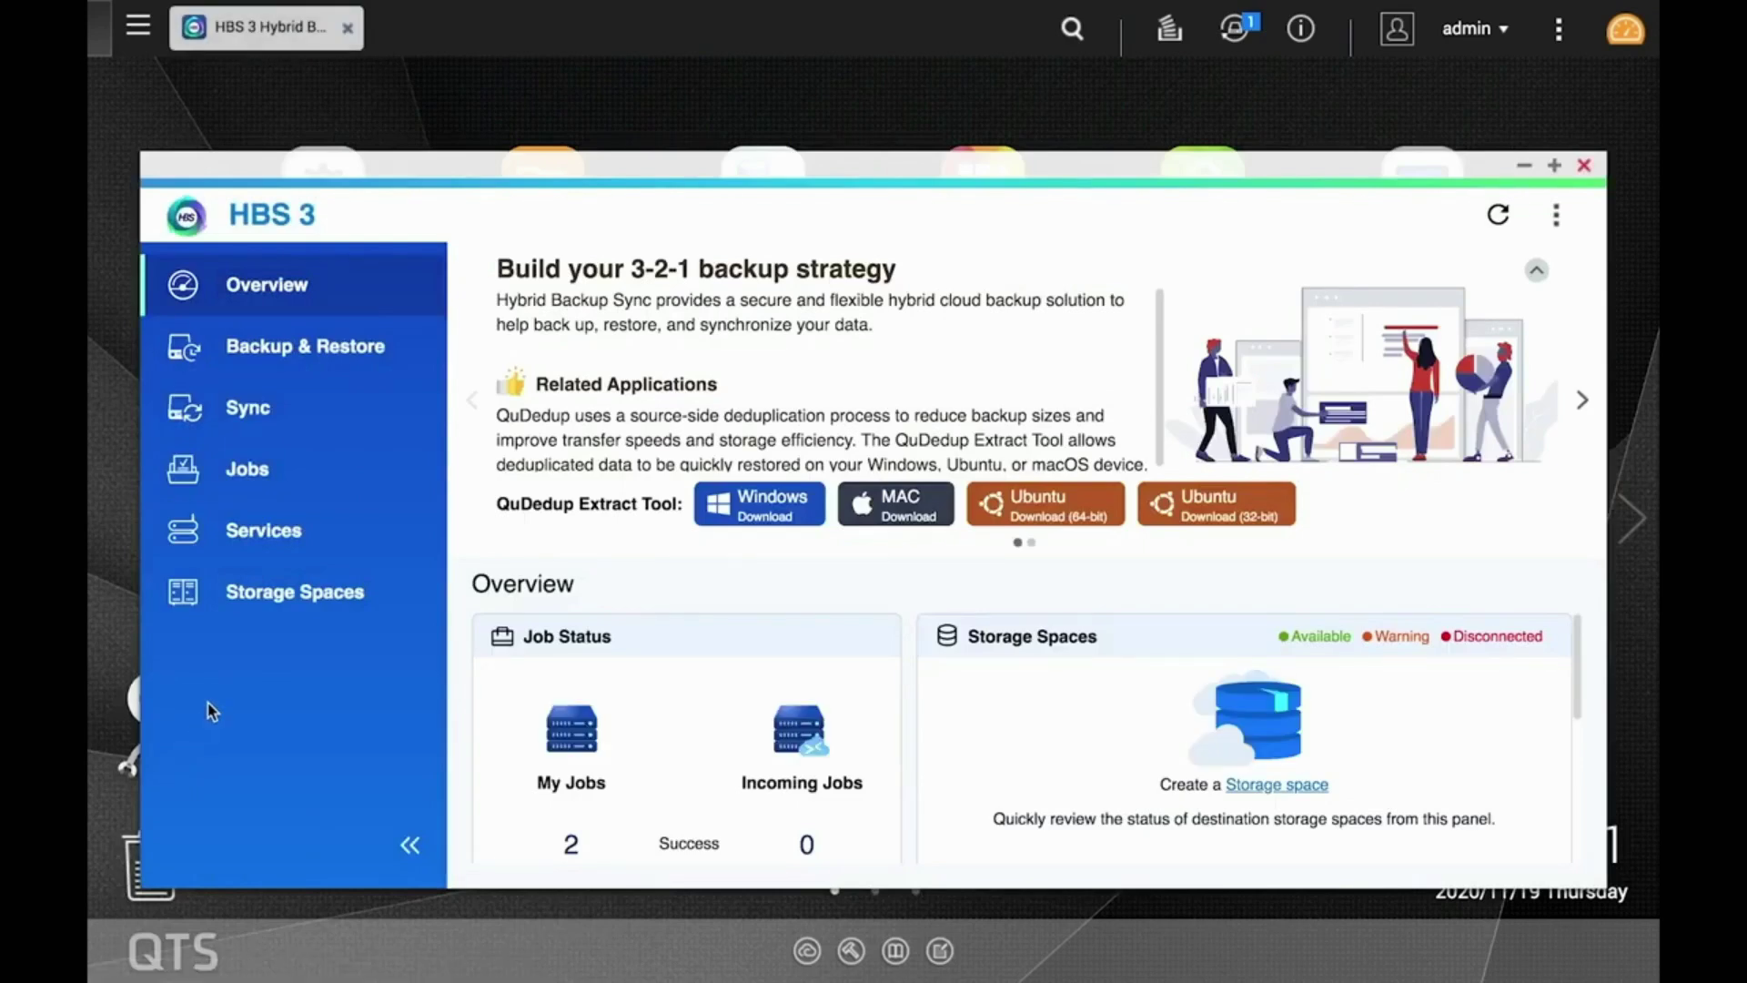
left_click(262, 543)
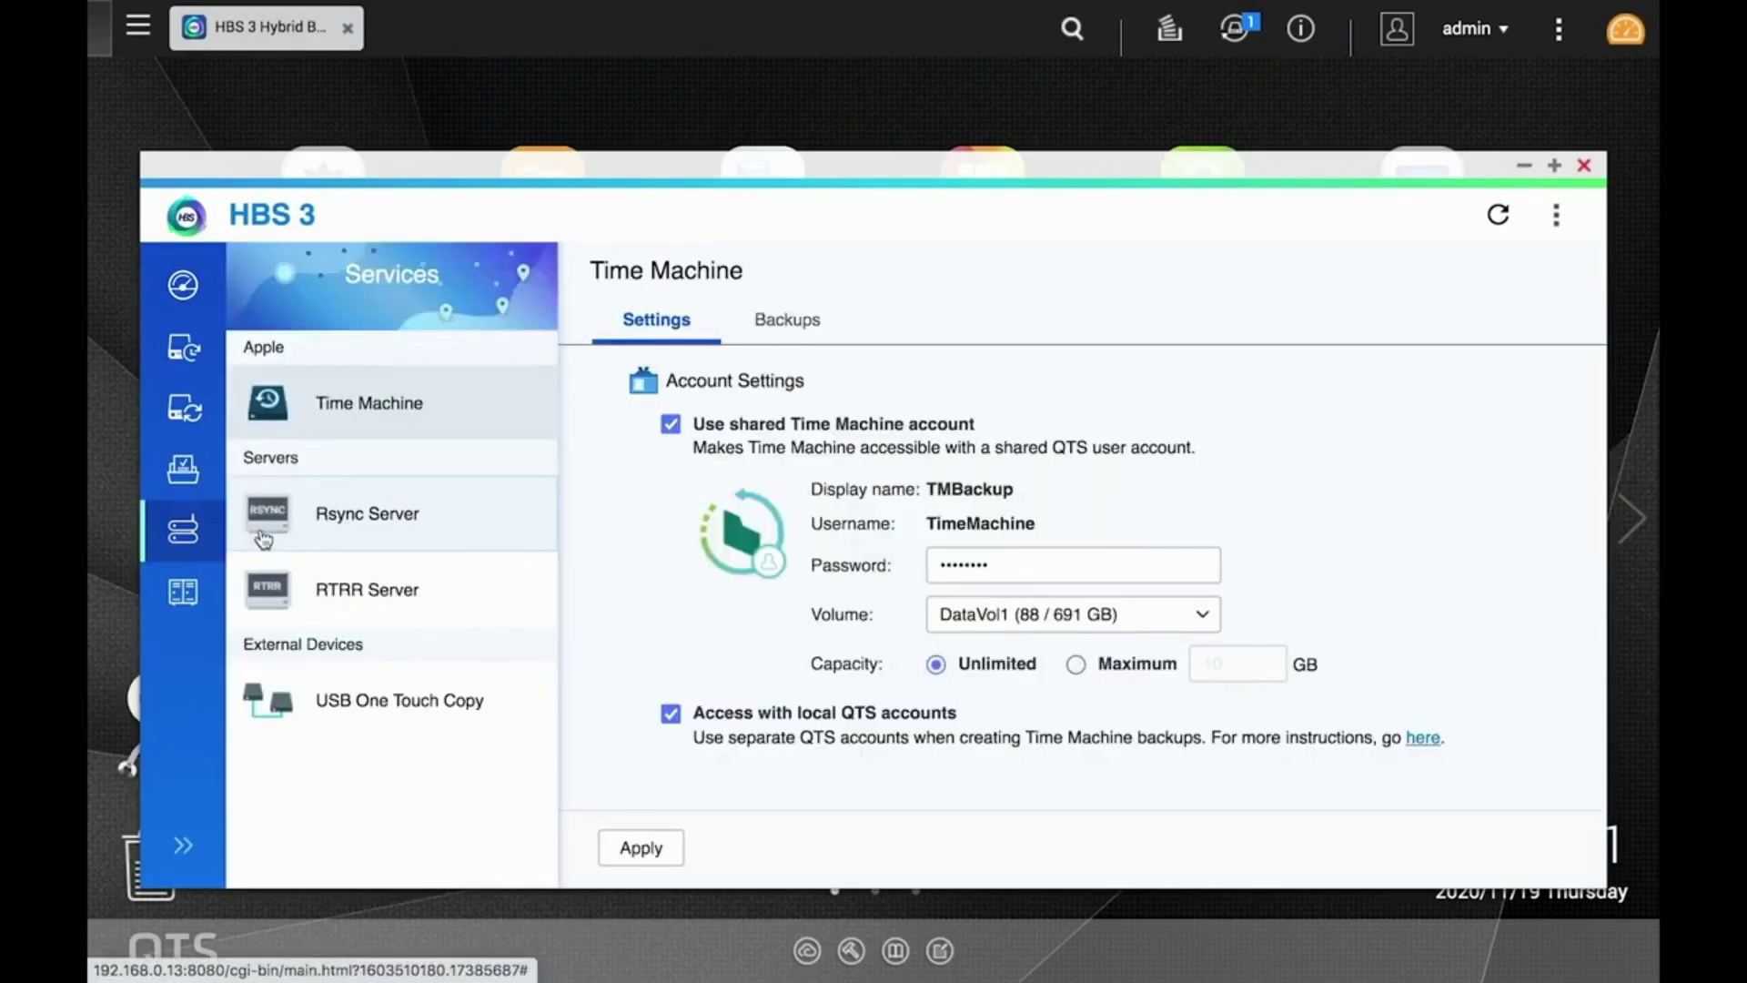
left_click(379, 701)
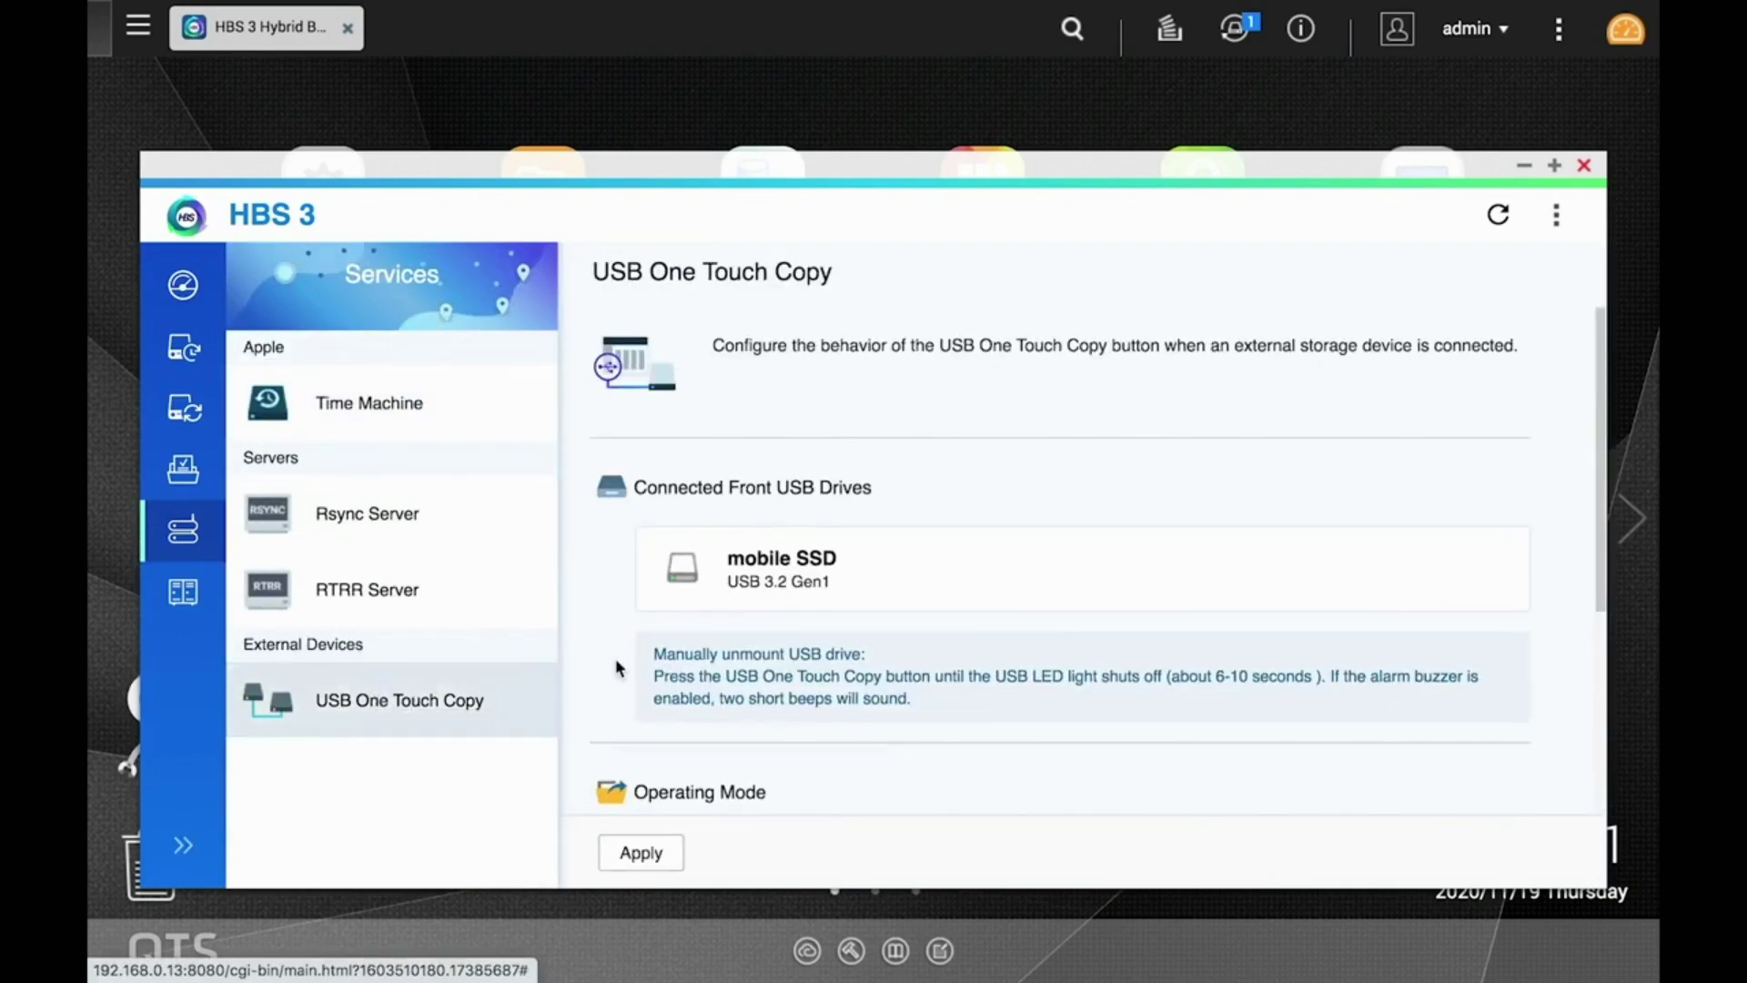
Choose USB One Touch Copy as Operating Mode, returning to it after briefly trying External Storage Drive.
scroll(616, 663, "down", 4)
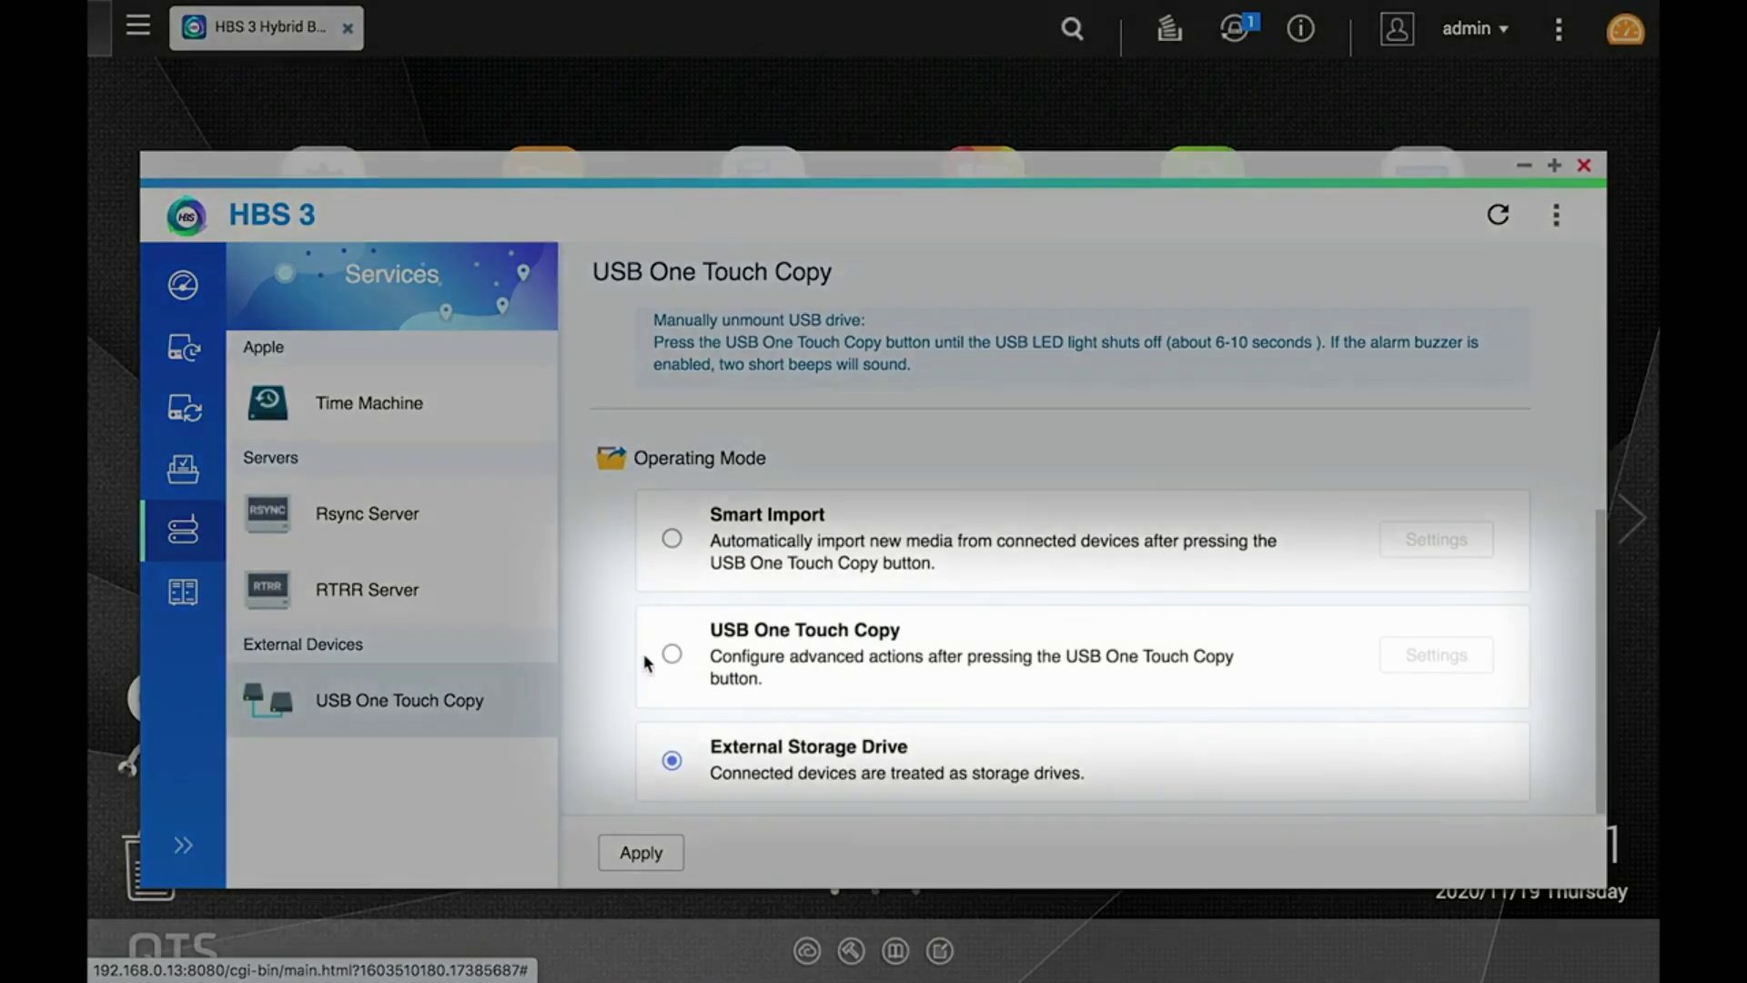
left_click(669, 654)
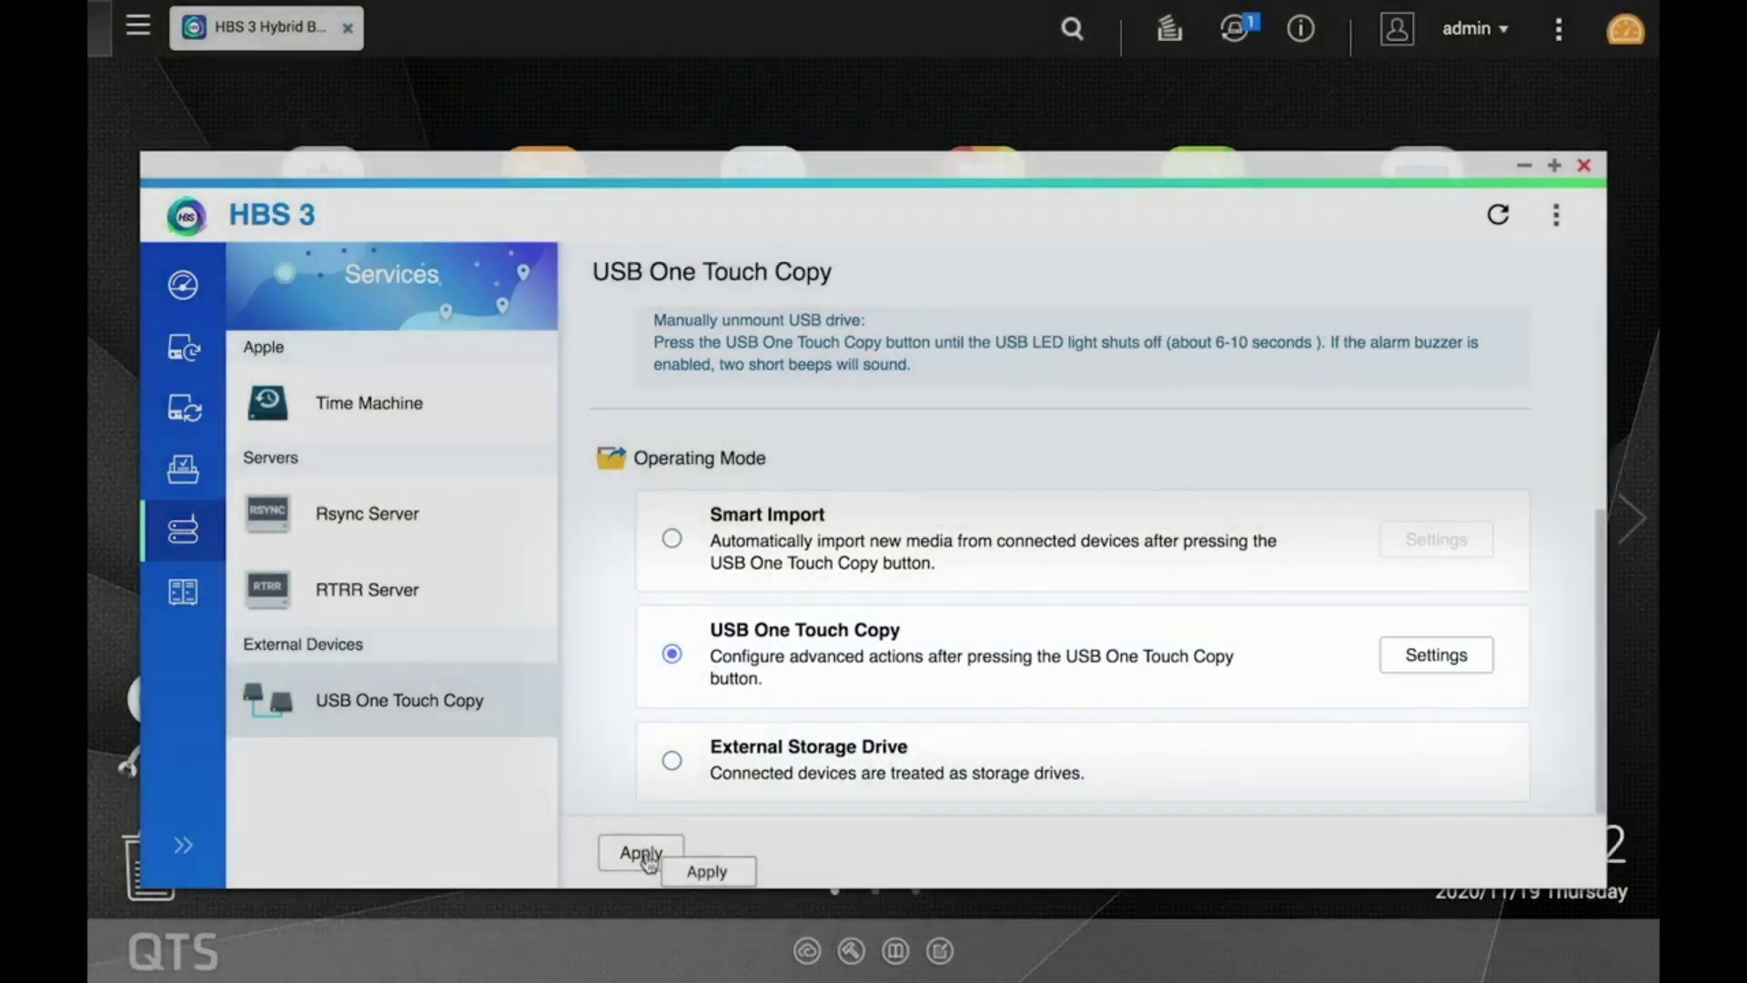
left_click(672, 760)
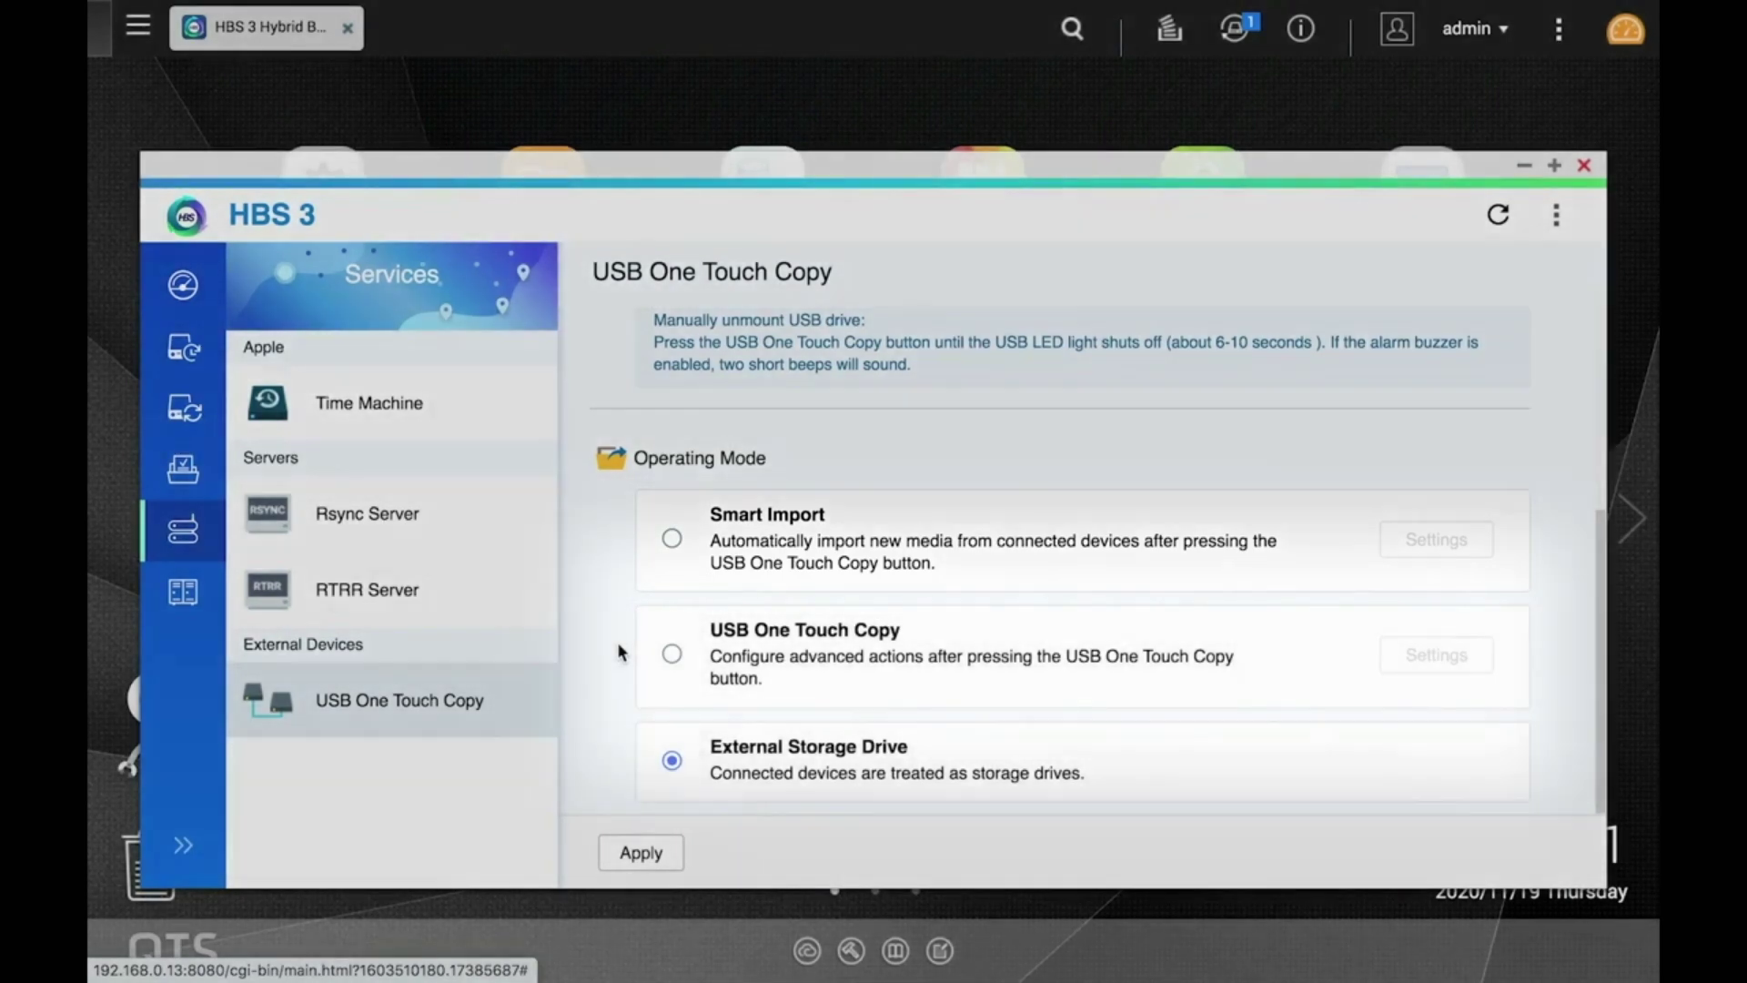
left_click(671, 653)
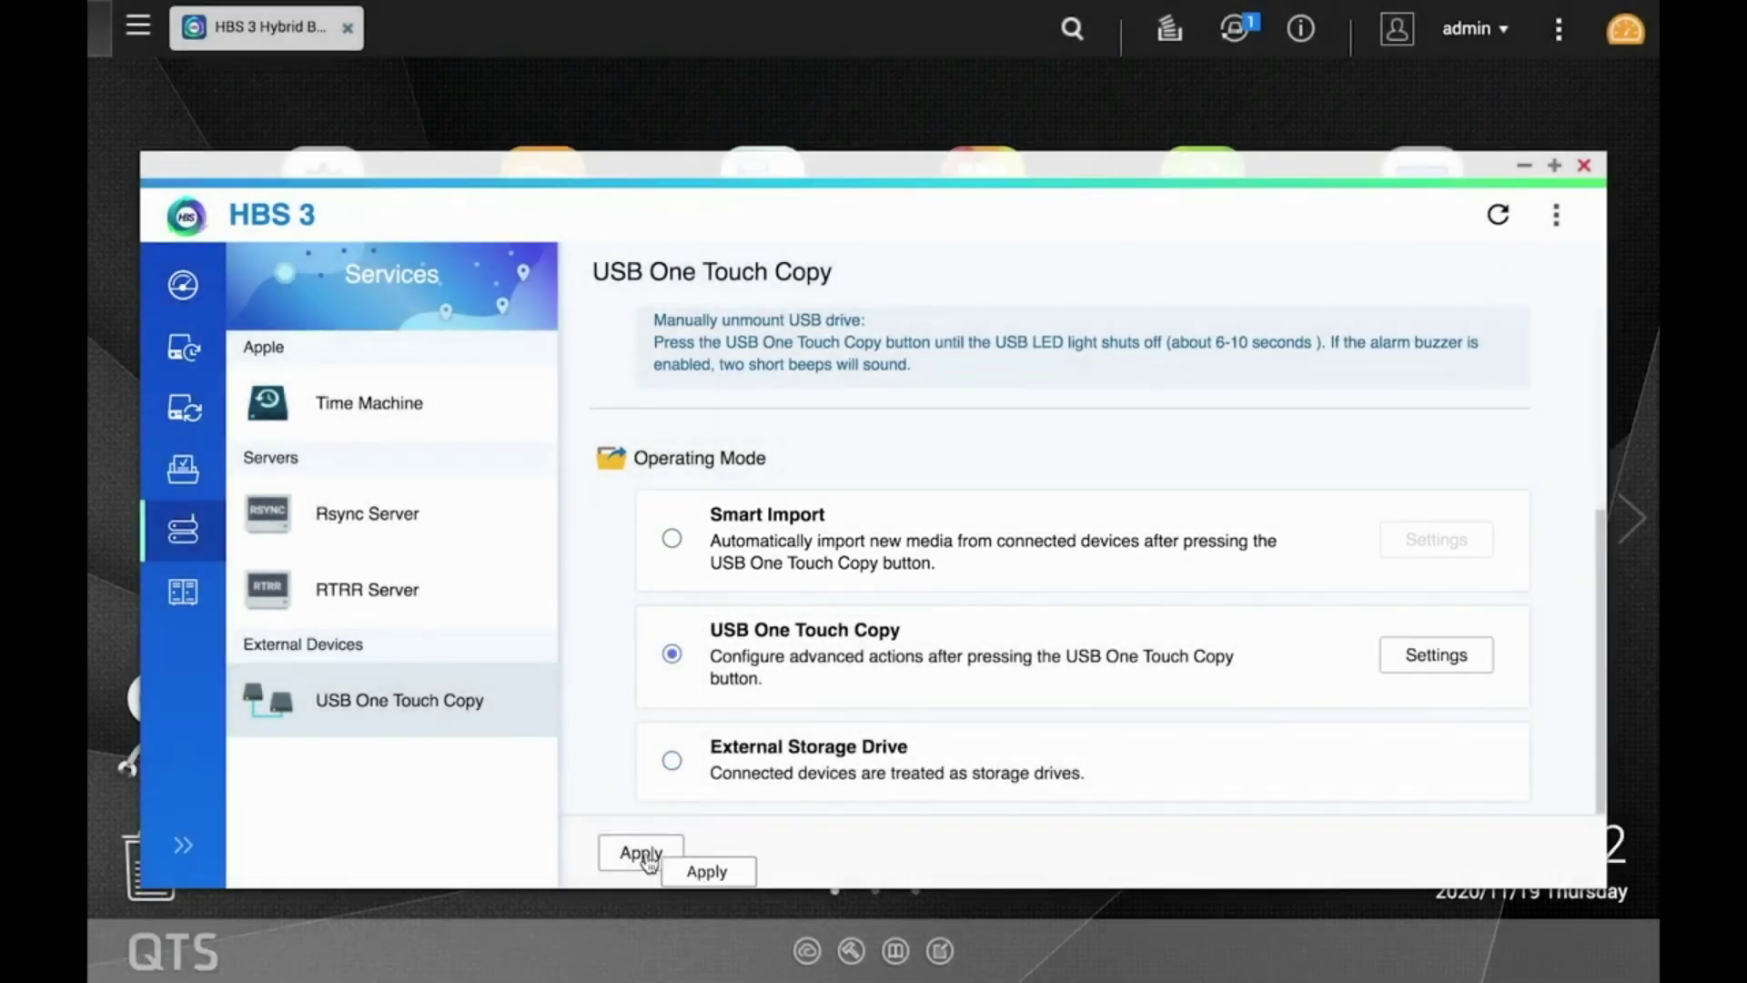
In the transfer settings, keep Backup mode 'Back up to NAS' and set Backup action to 'Copy'.
left_click(1399, 657)
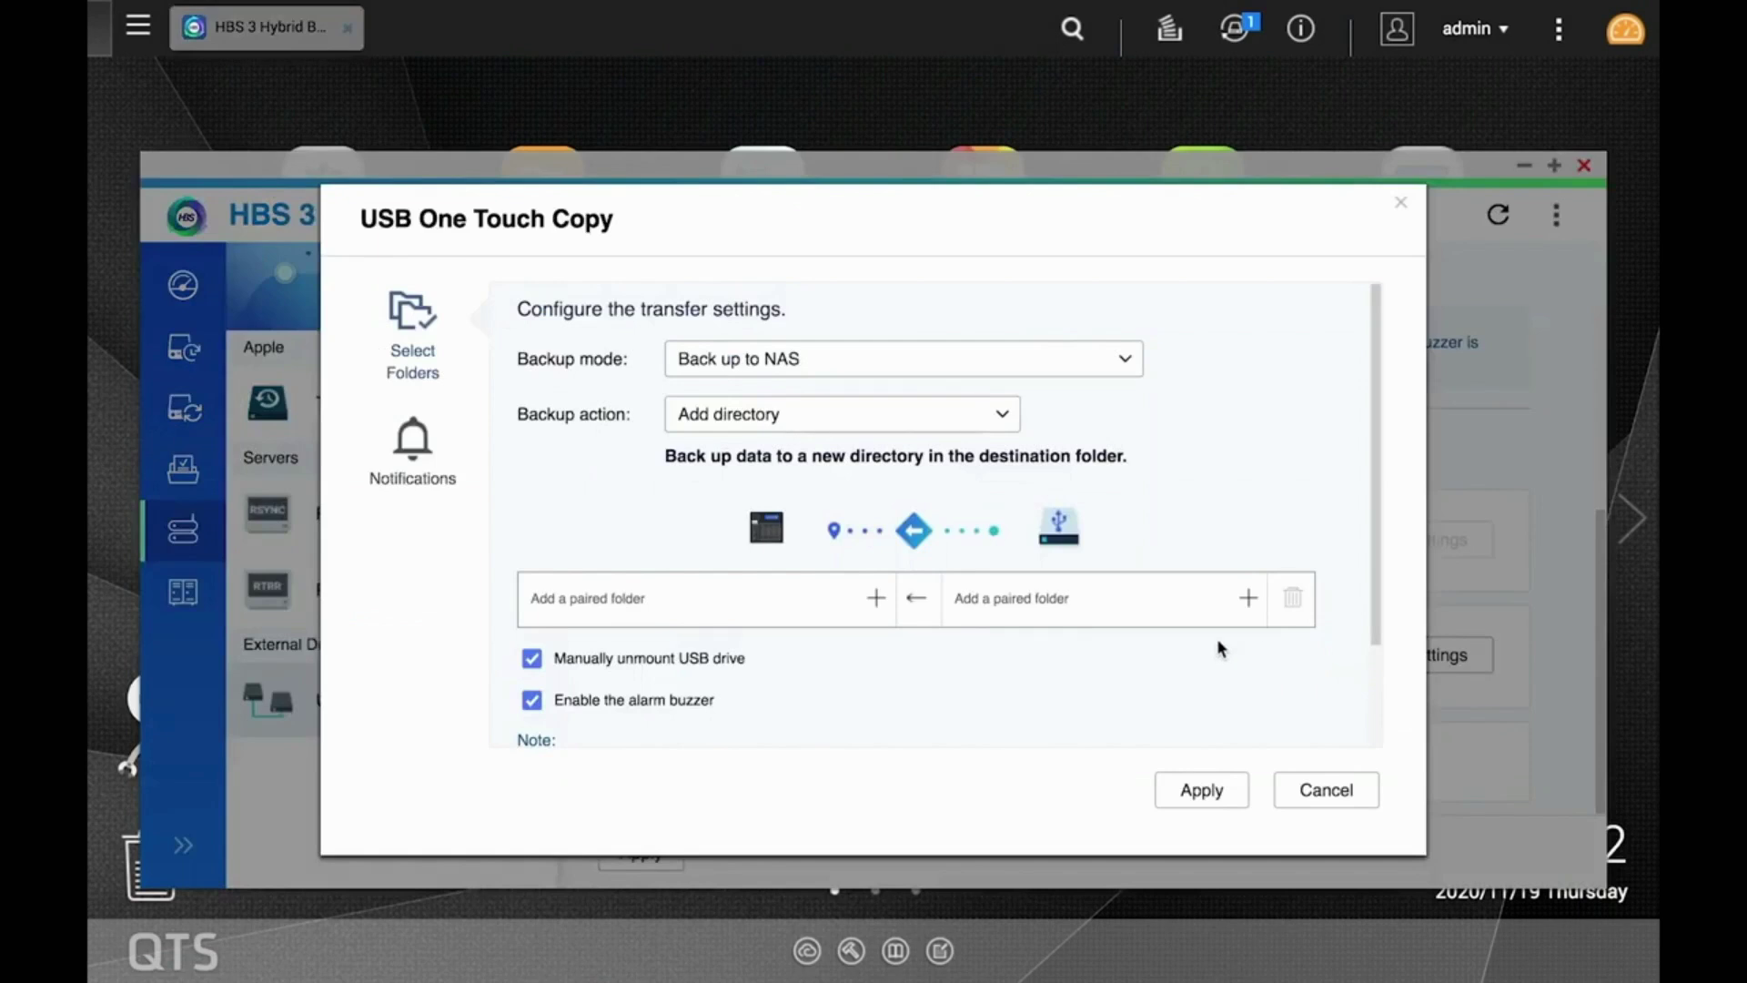
left_click(1110, 361)
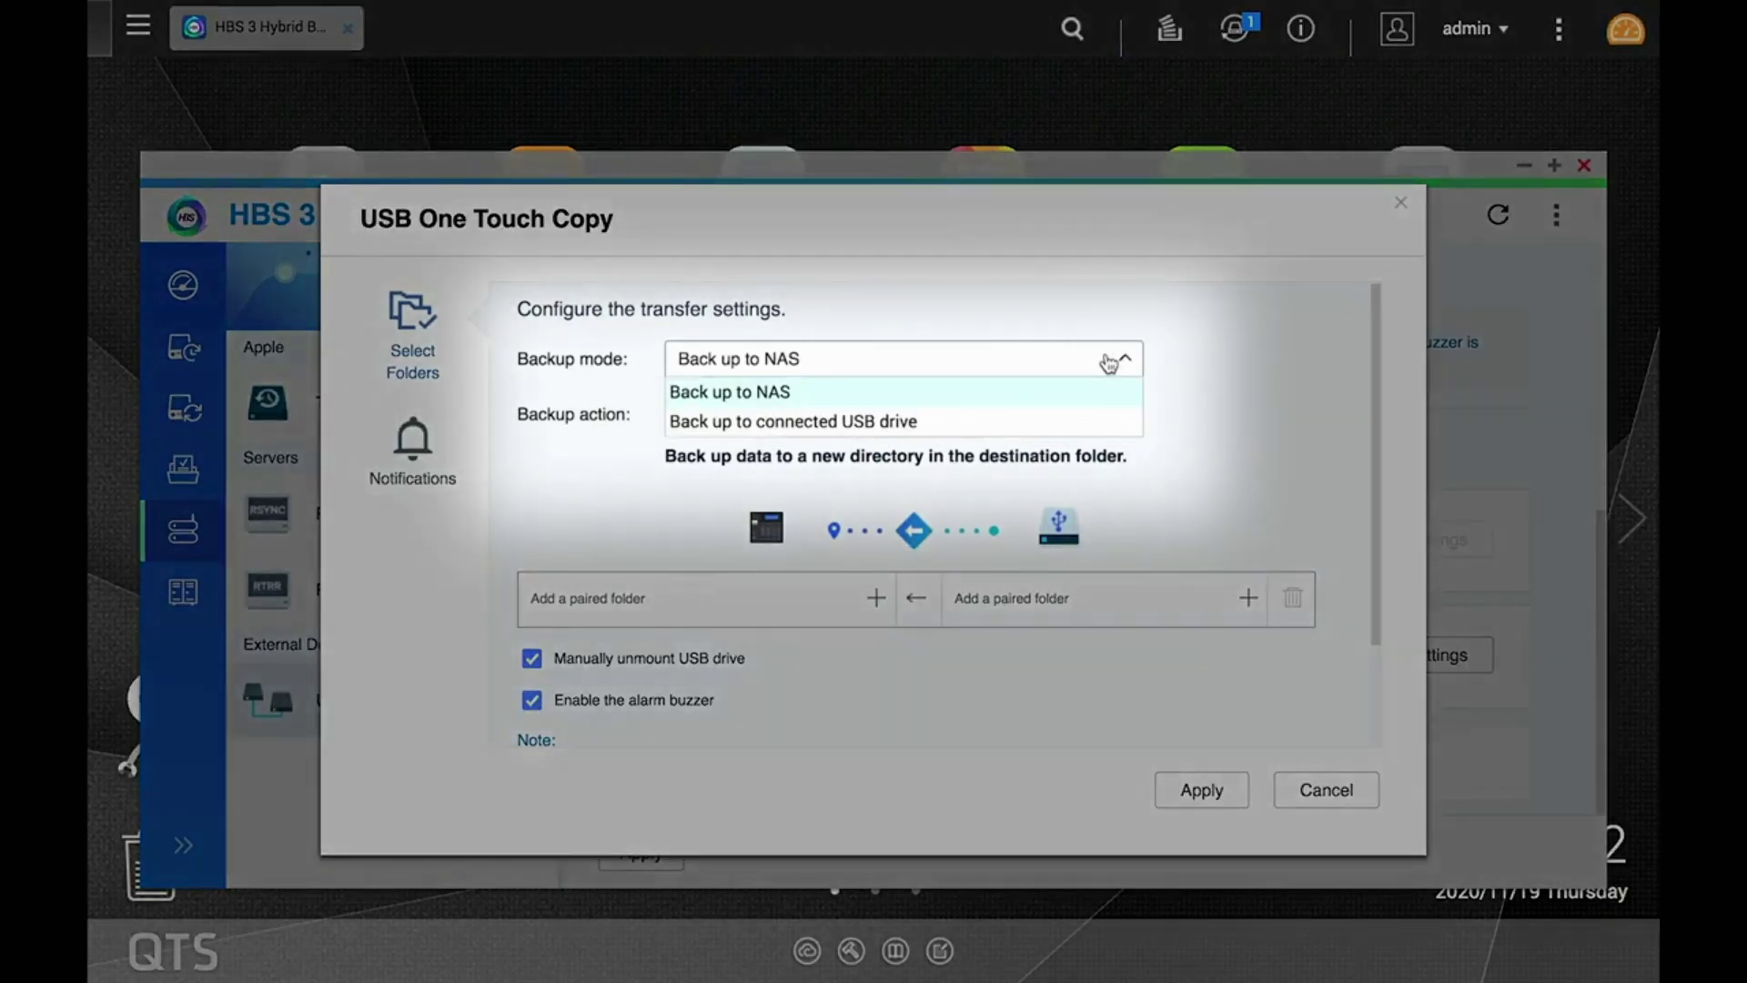
left_click(1084, 391)
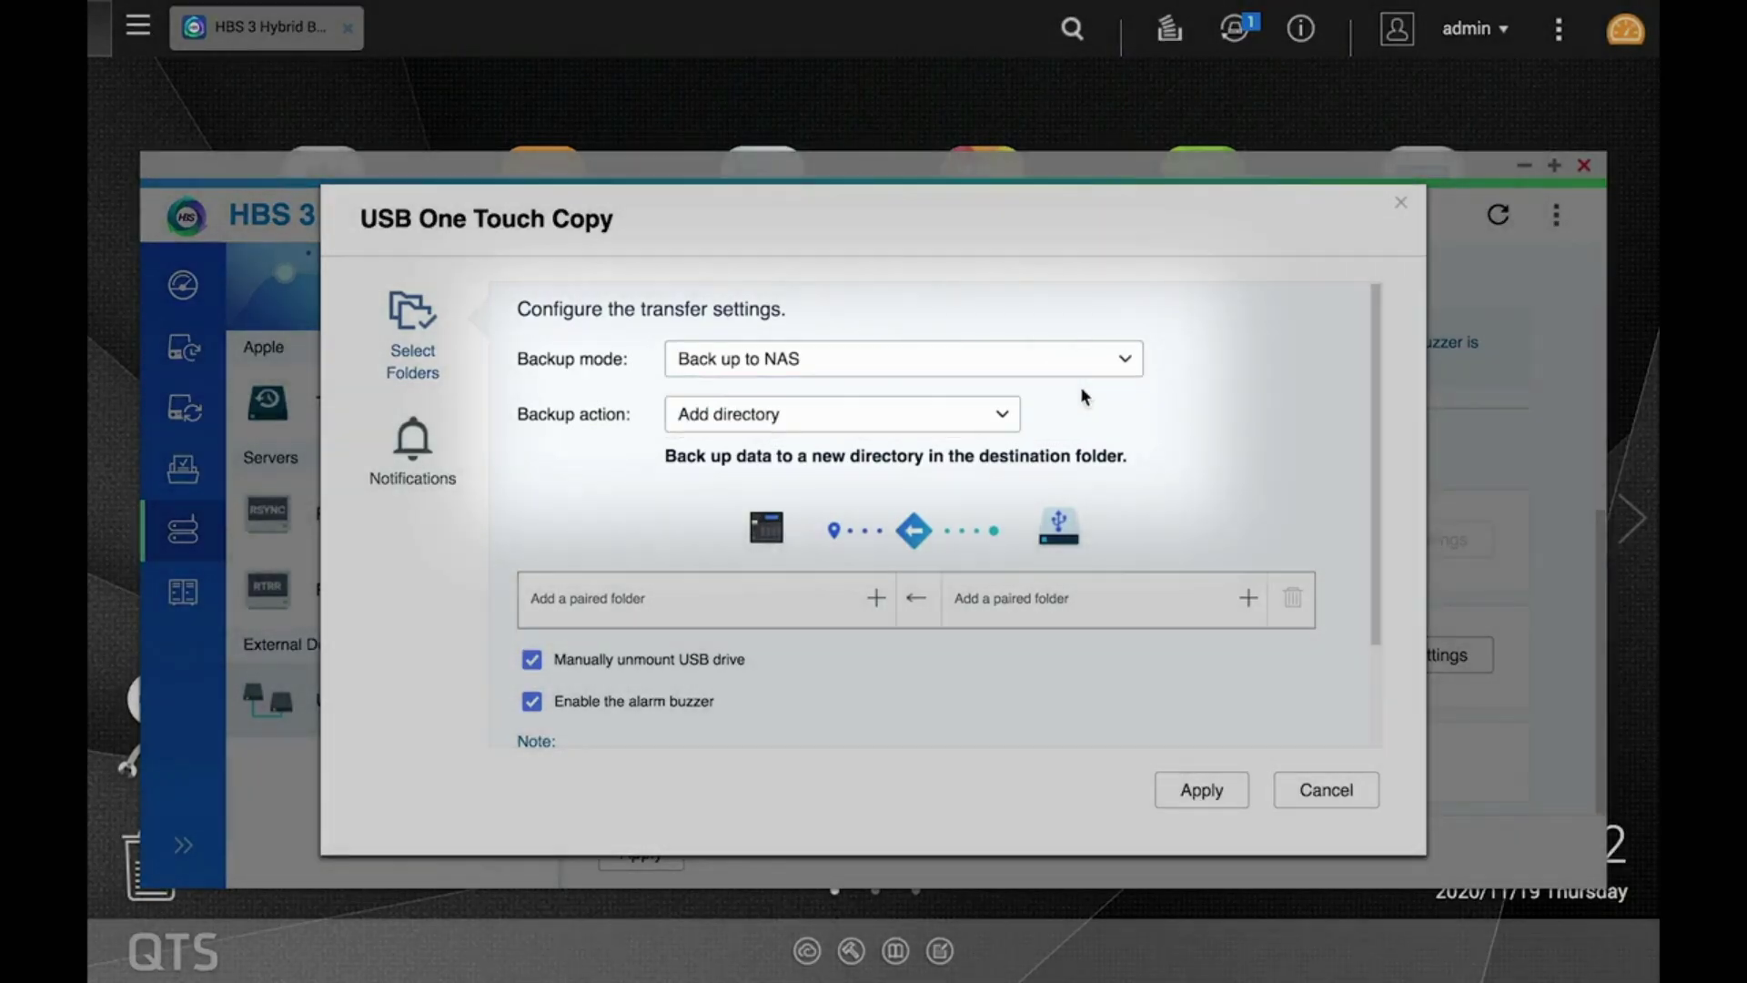
left_click(1001, 417)
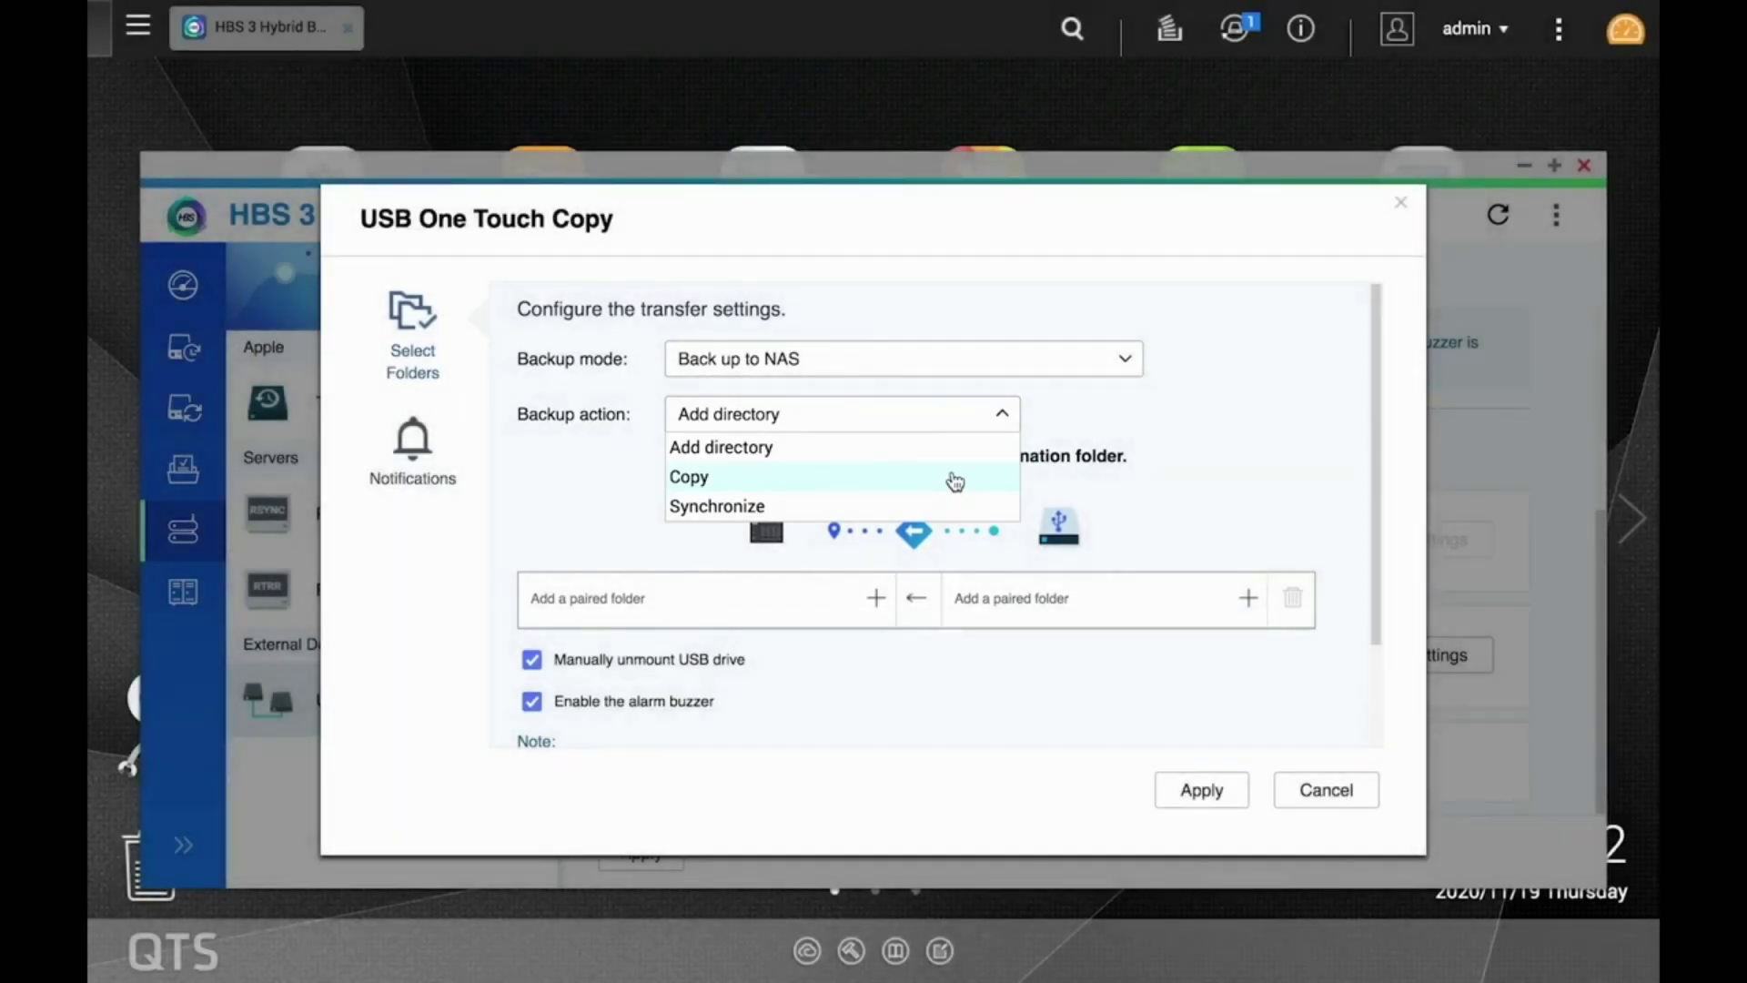
left_click(955, 481)
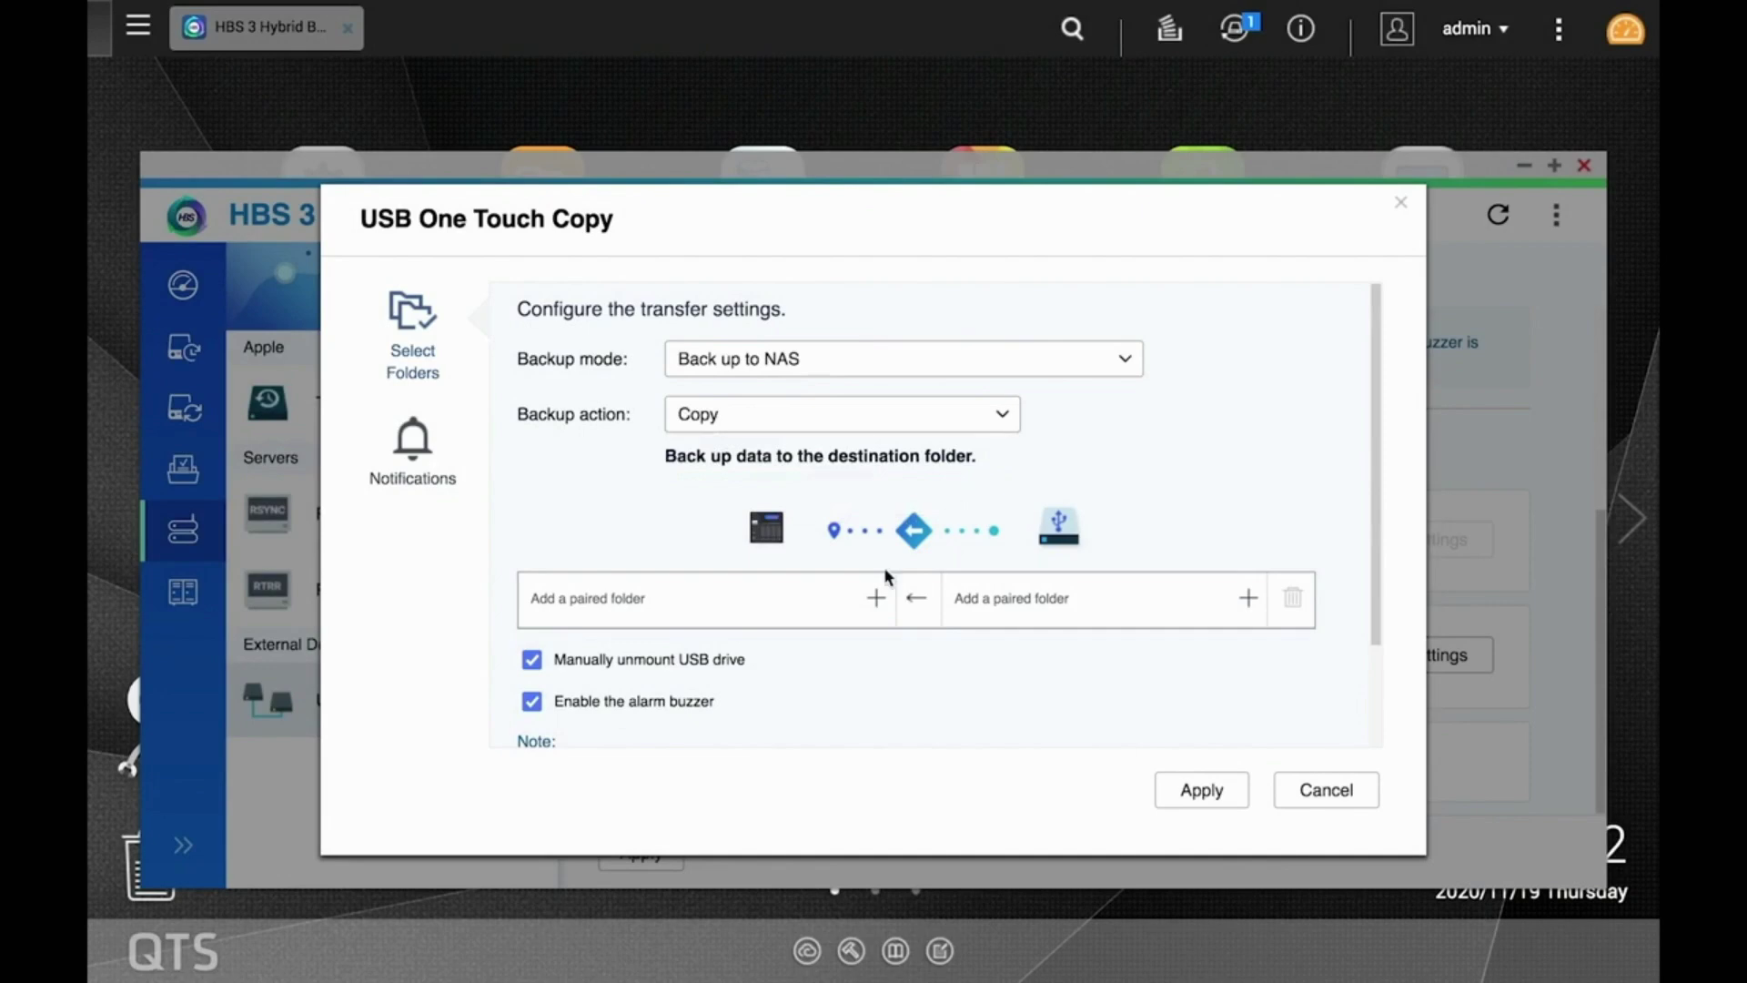
Add a folder pair copying FrontUSB1 into the NAS Public folder.
left_click(873, 598)
left_click(739, 506)
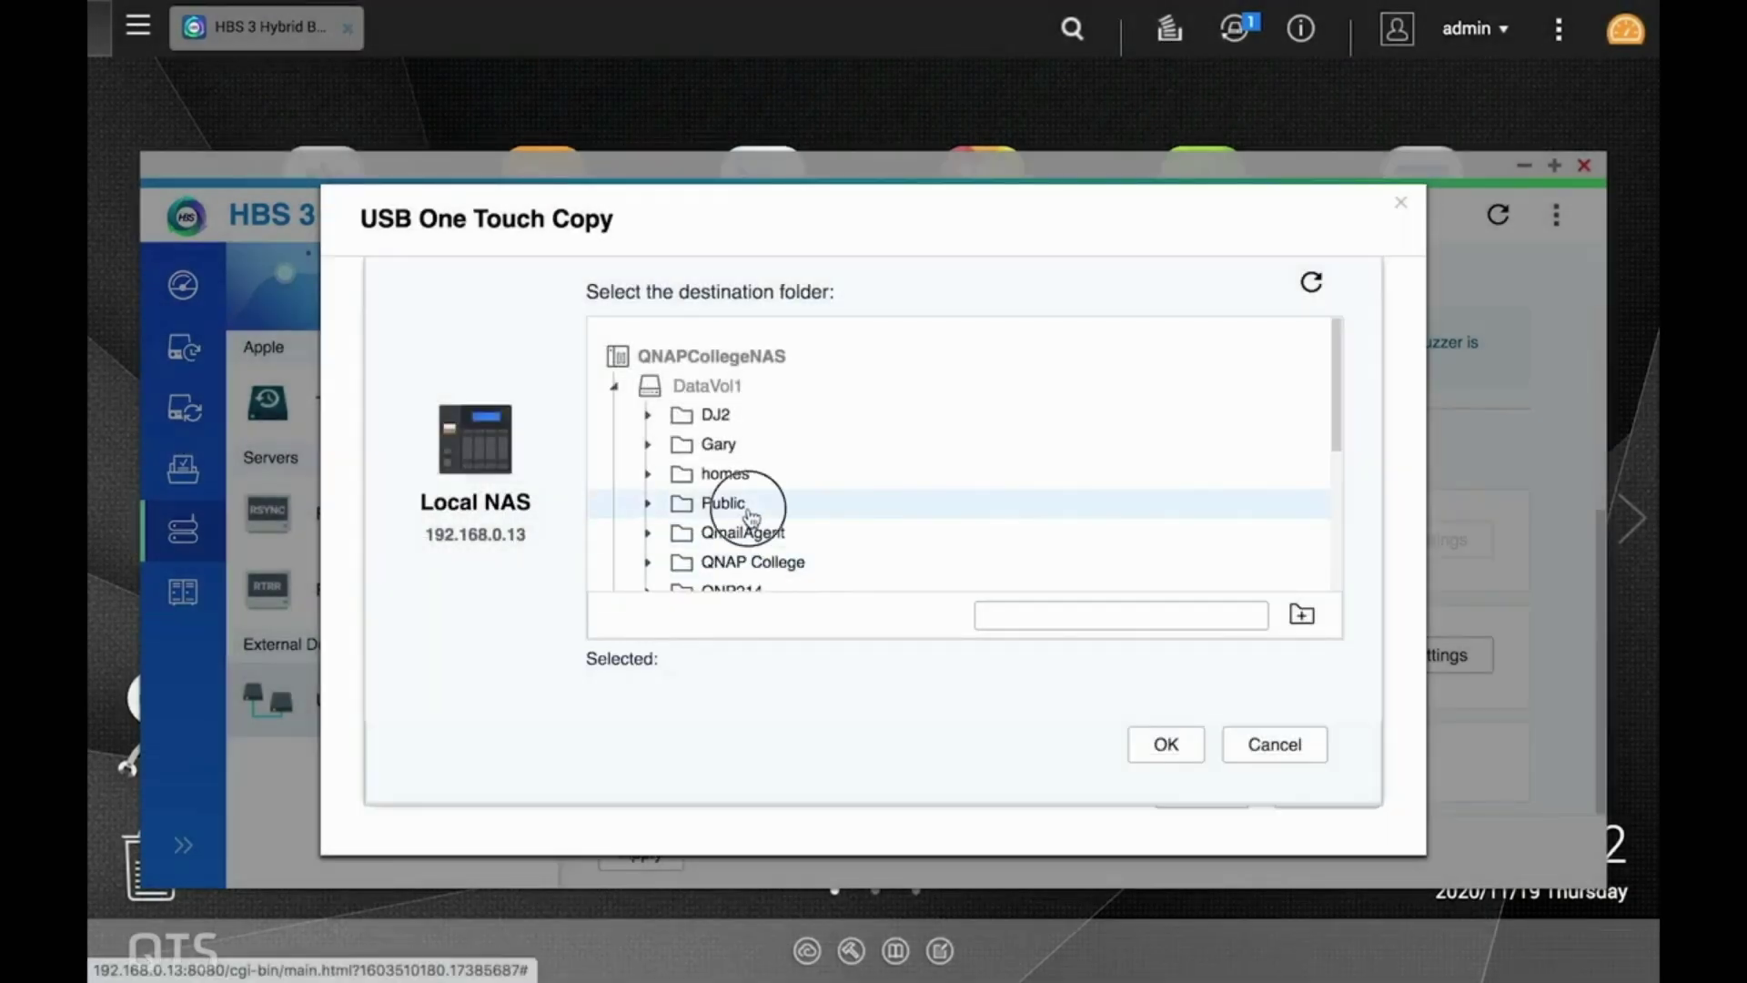
left_click(1168, 743)
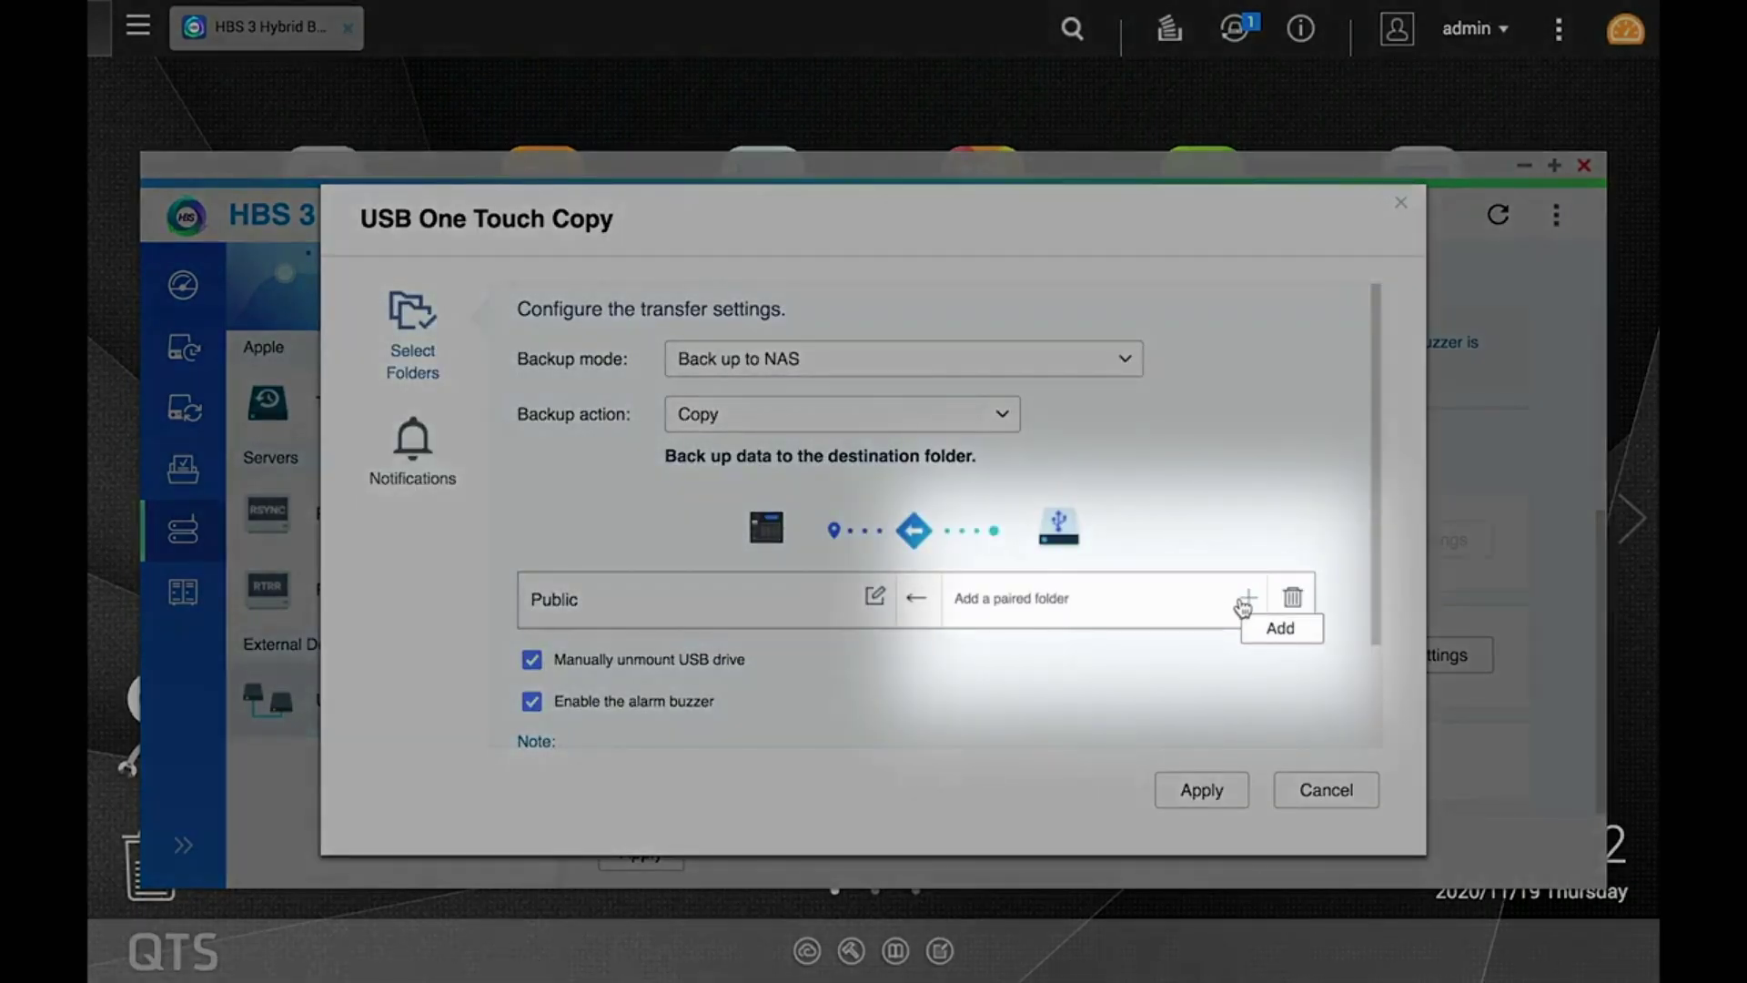
left_click(1243, 604)
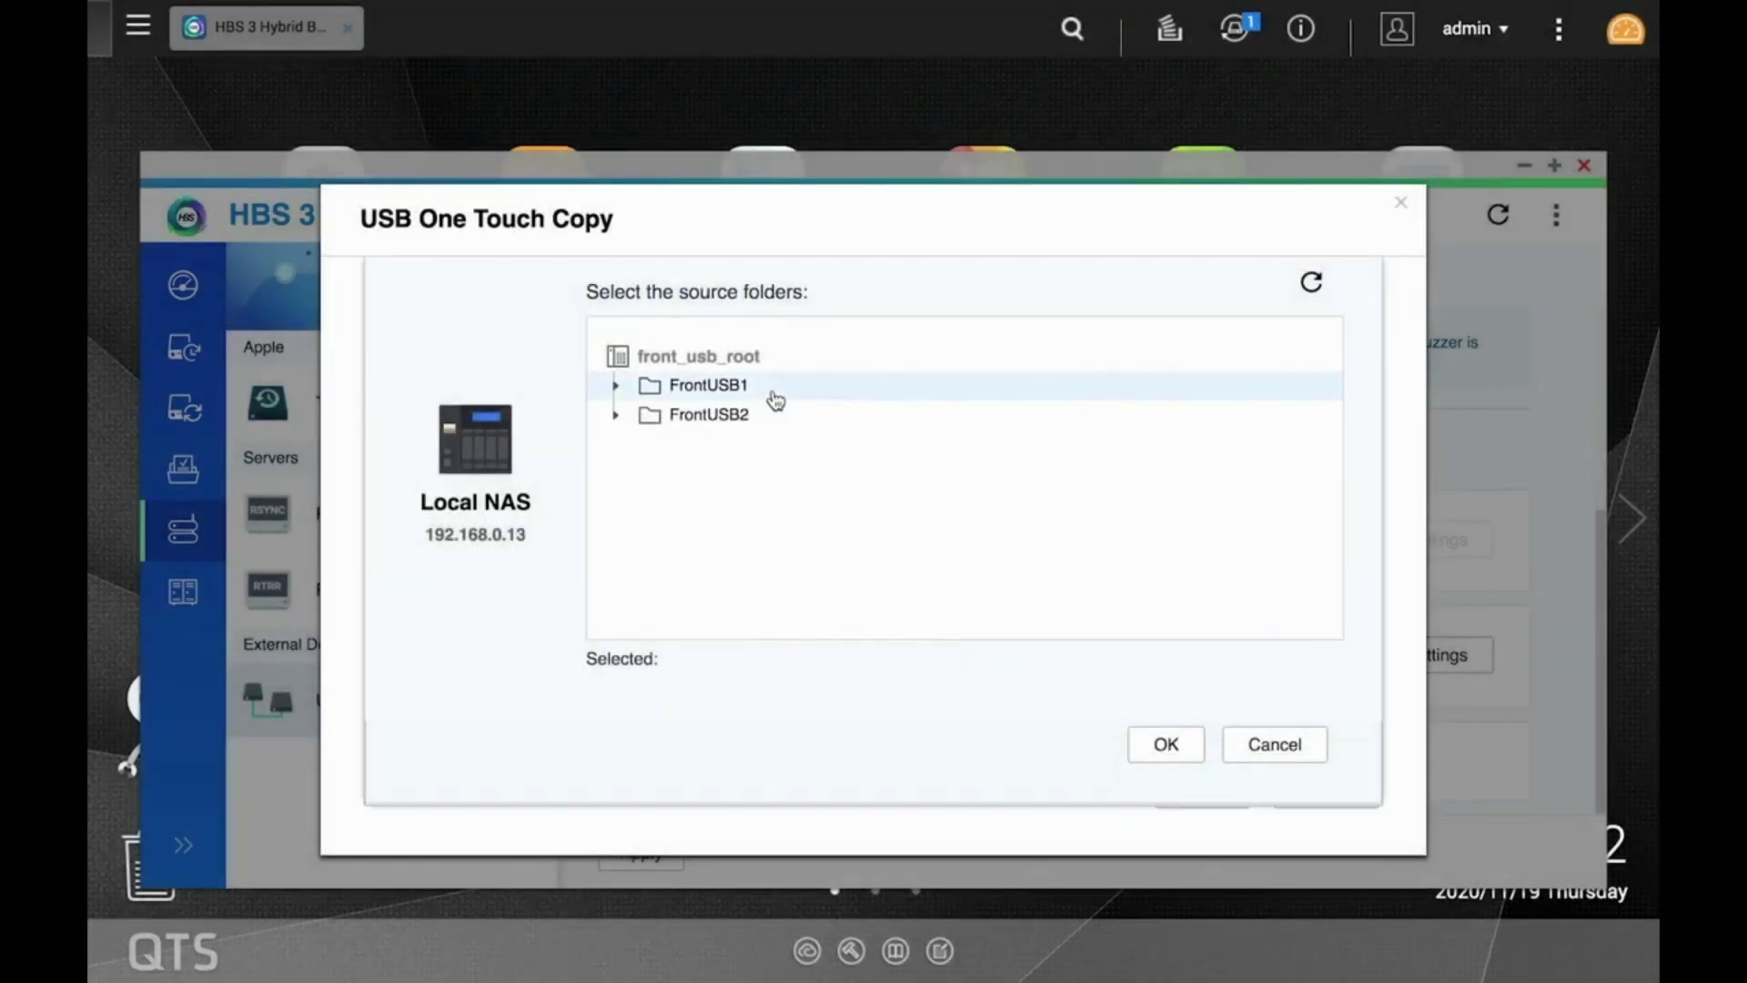
left_click(763, 393)
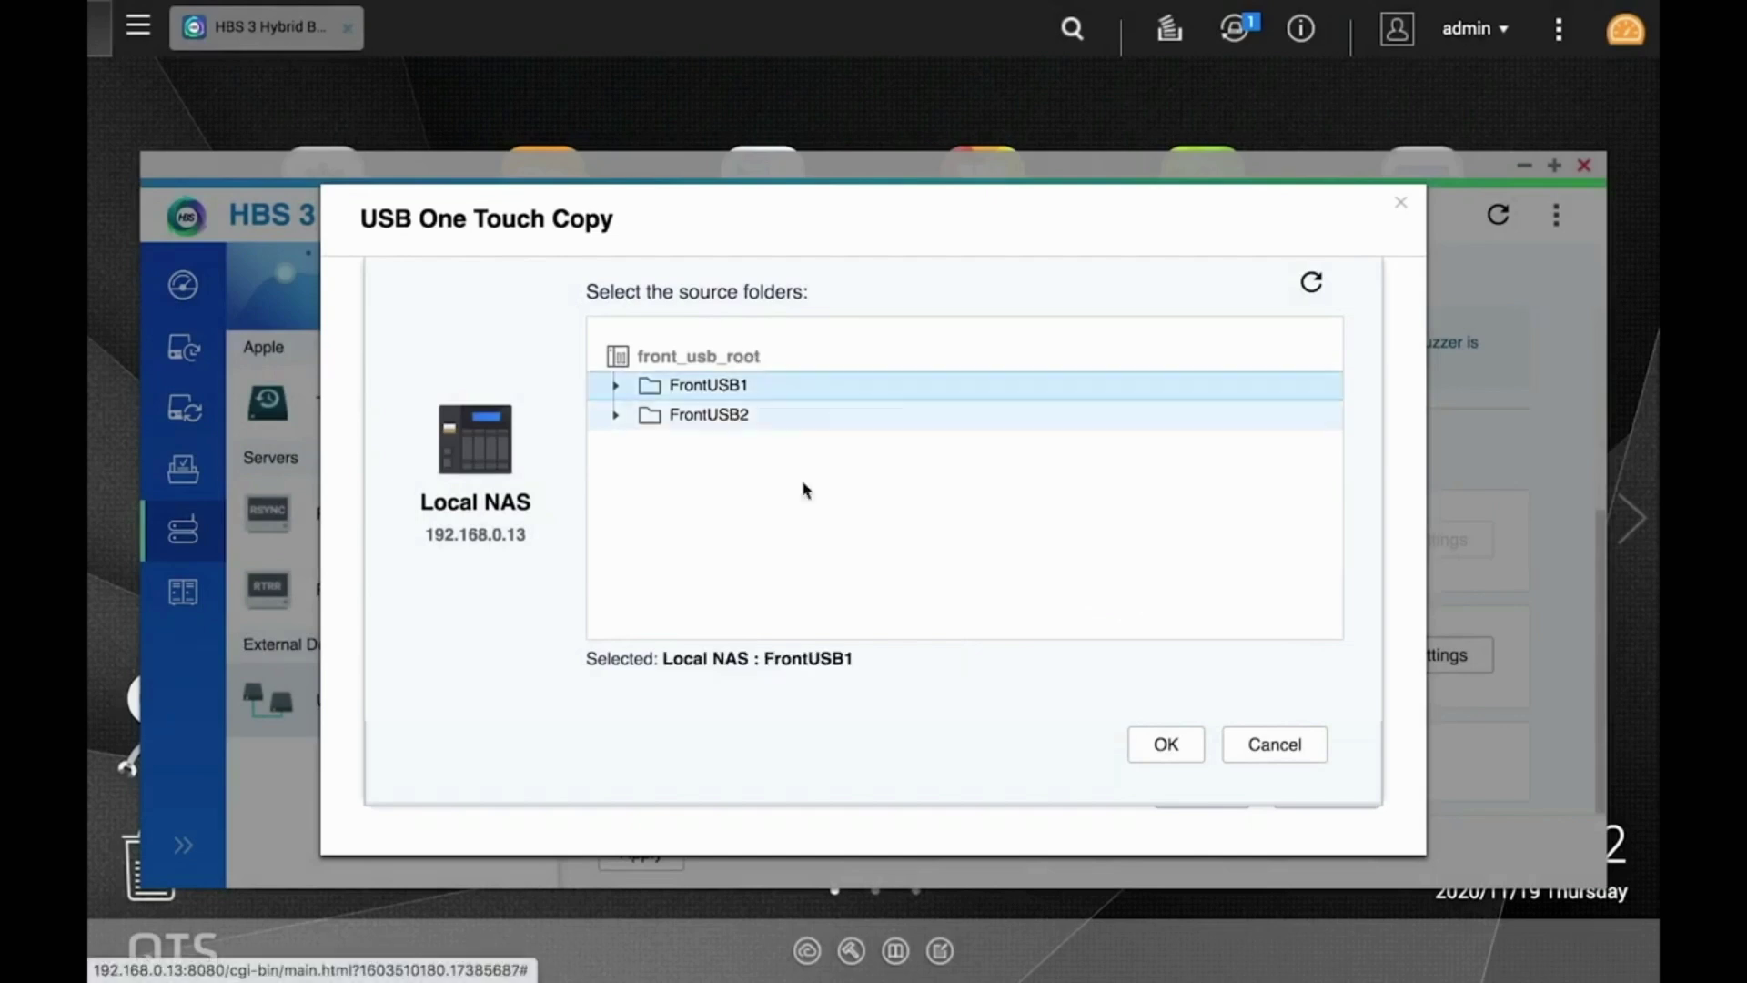
left_click(1160, 748)
Add a second folder pair copying FrontUSB2 into the NAS Public folder.
left_click(877, 654)
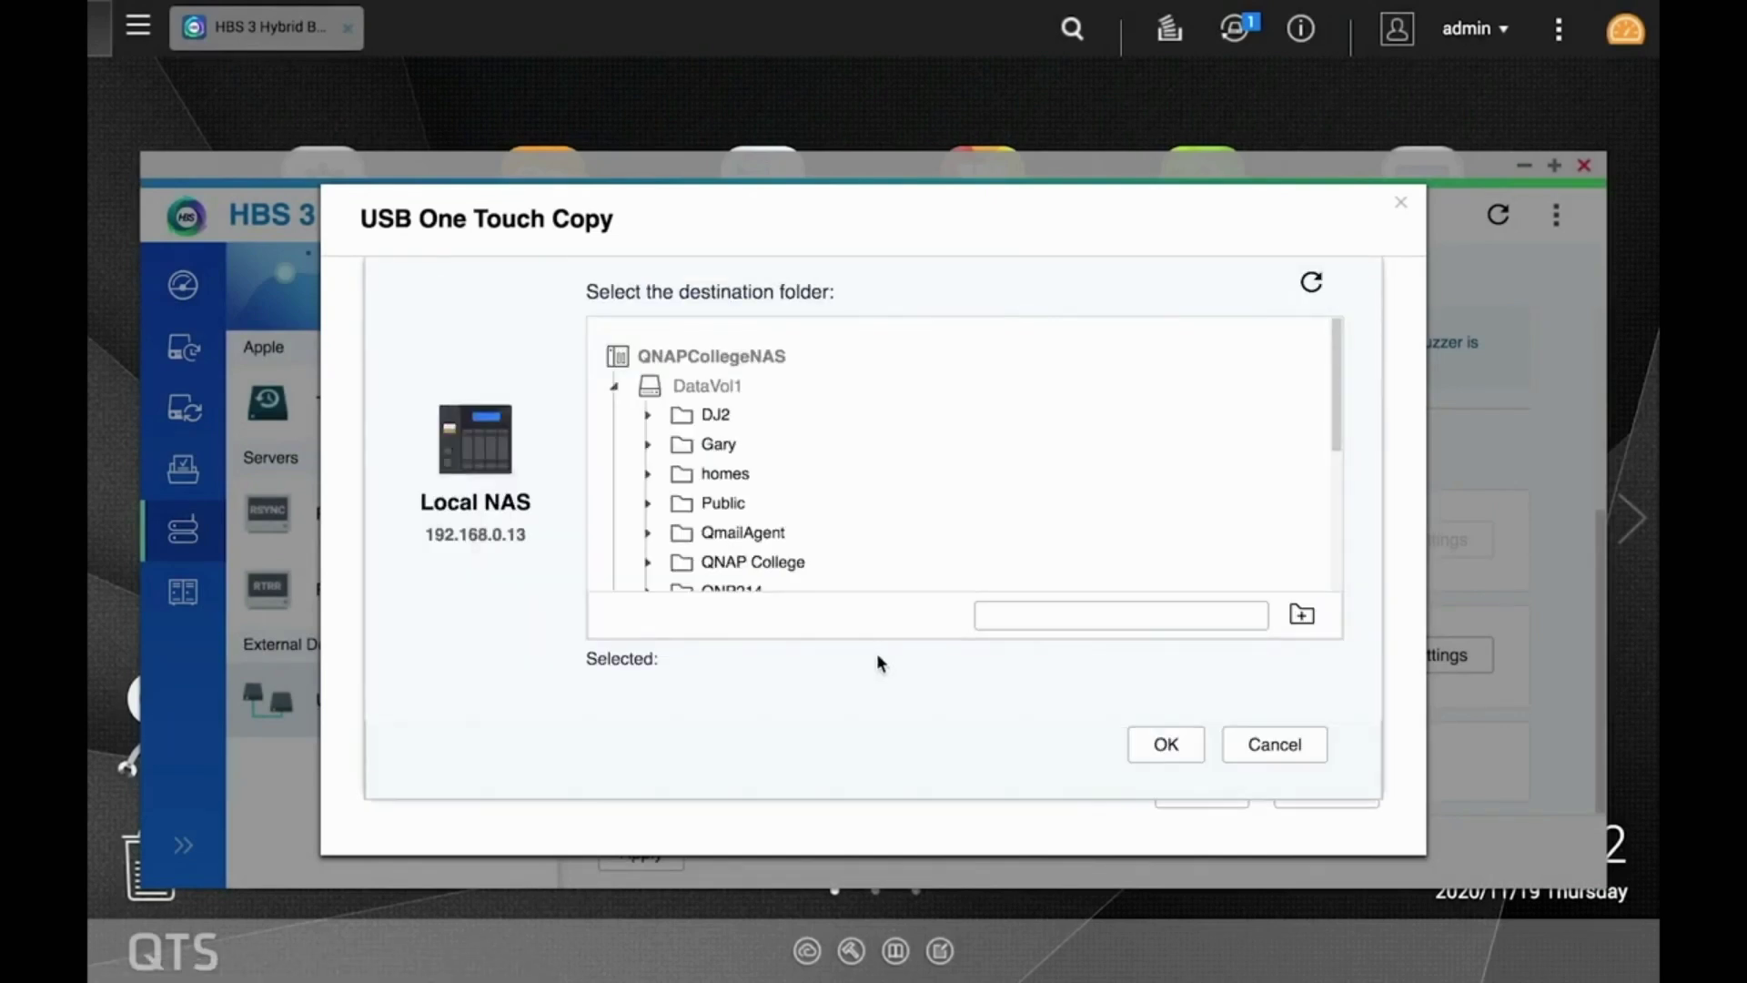
left_click(762, 505)
left_click(1166, 744)
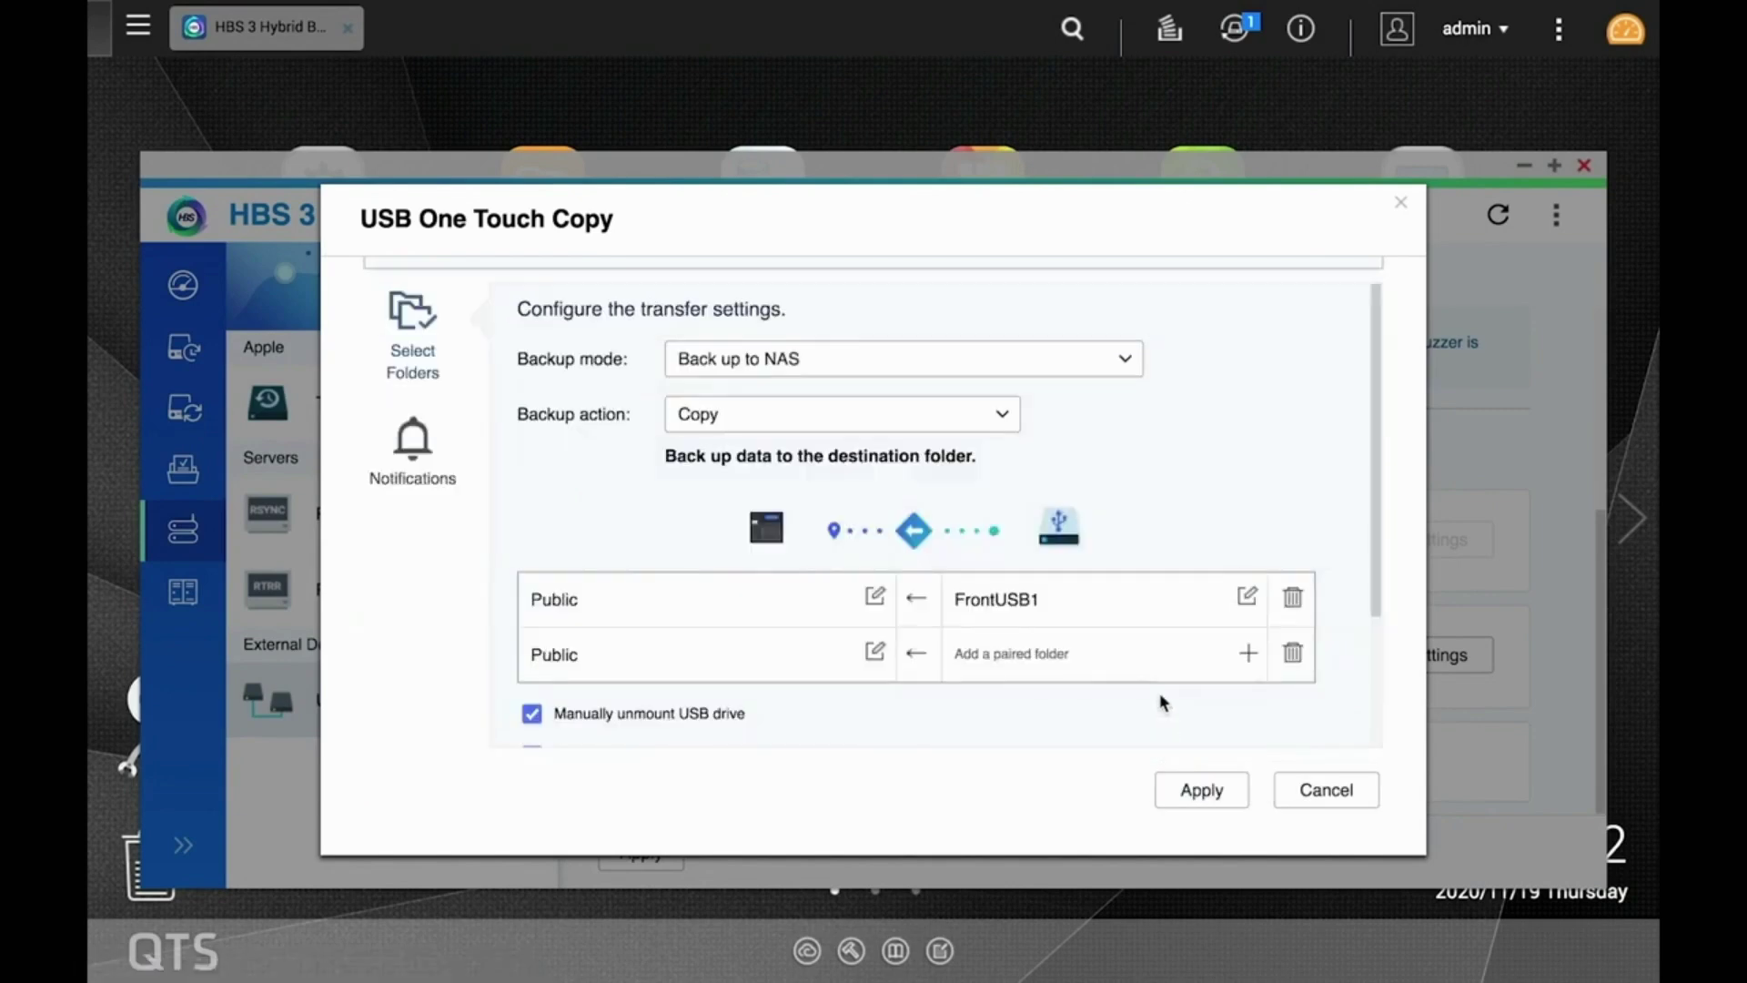
left_click(1248, 655)
left_click(764, 423)
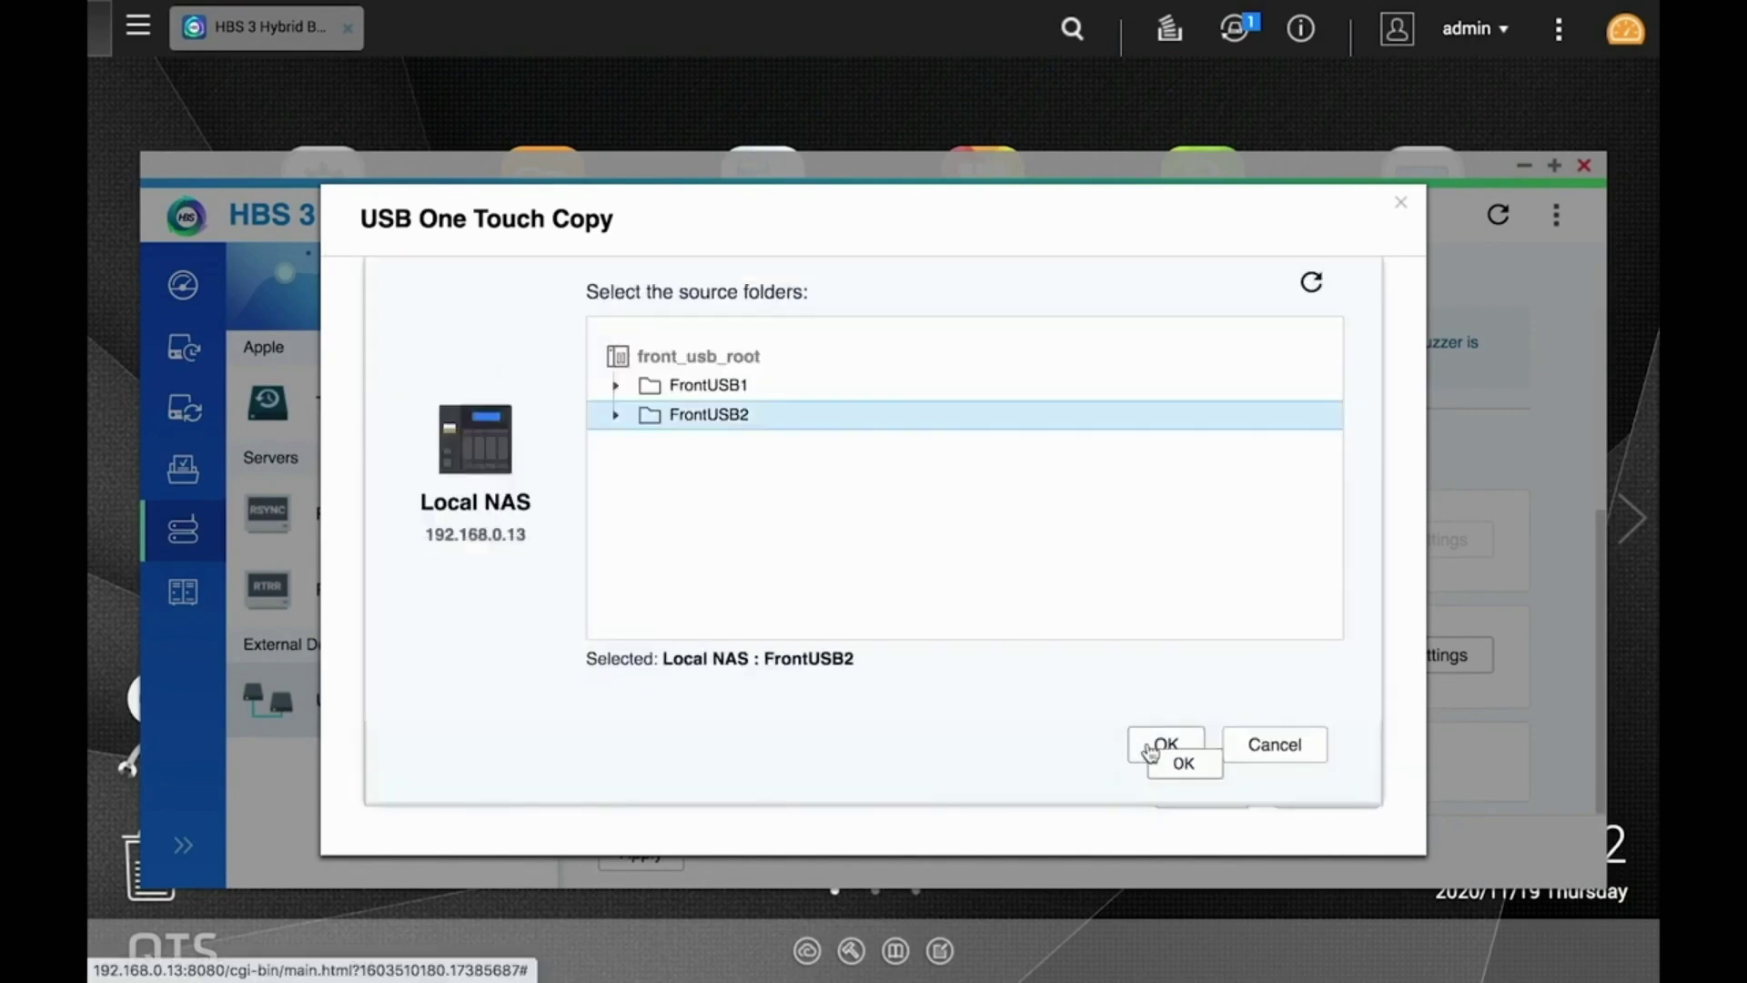
left_click(1162, 750)
scroll(1138, 659, "down", 3)
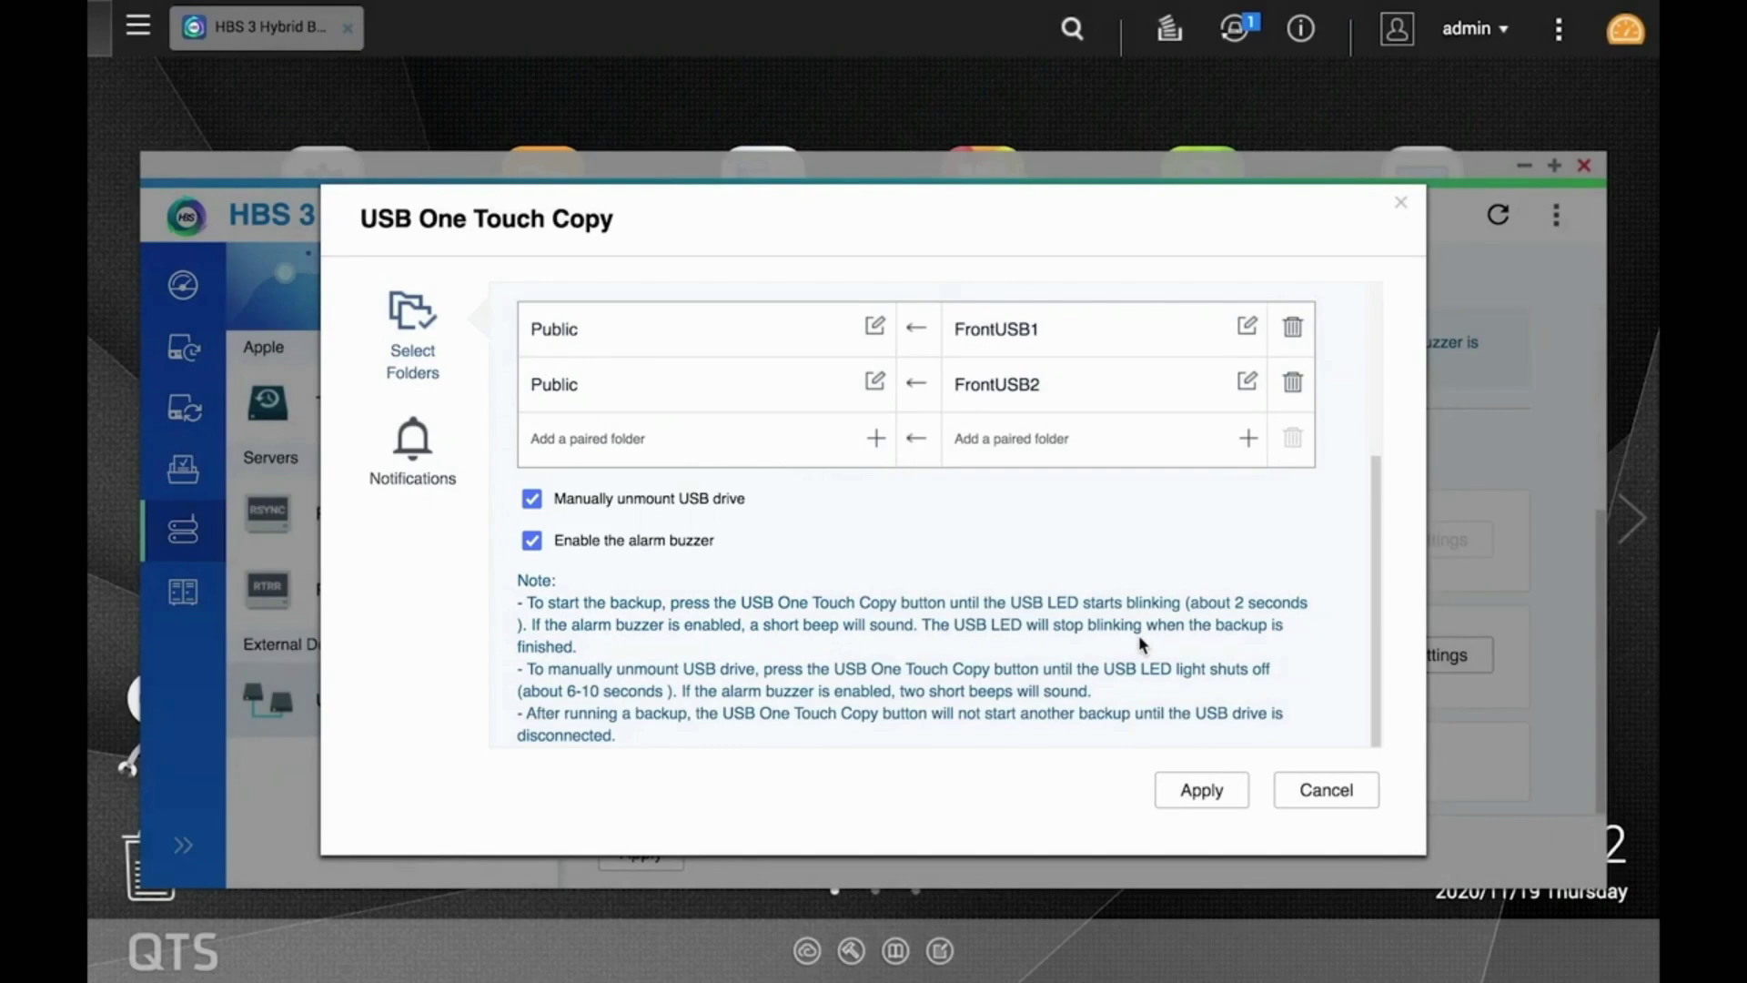
Apply the One Touch Copy dialog settings, then apply the page to activate the mode.
left_click(1192, 790)
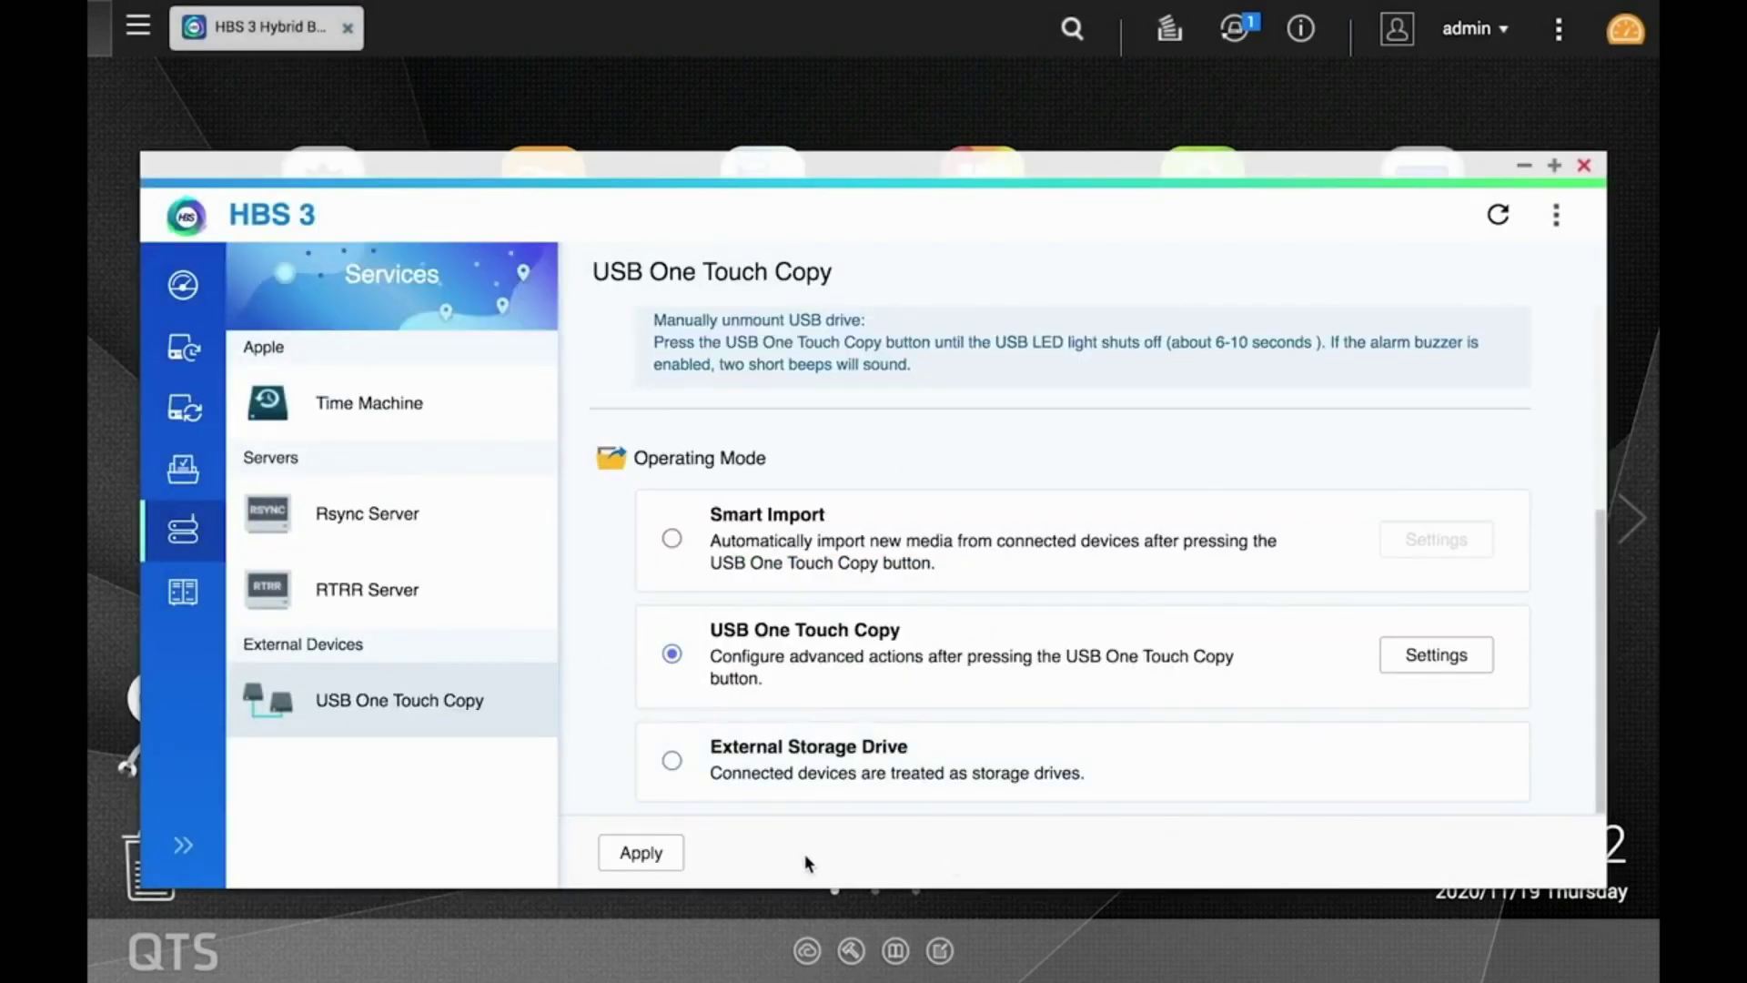
left_click(661, 856)
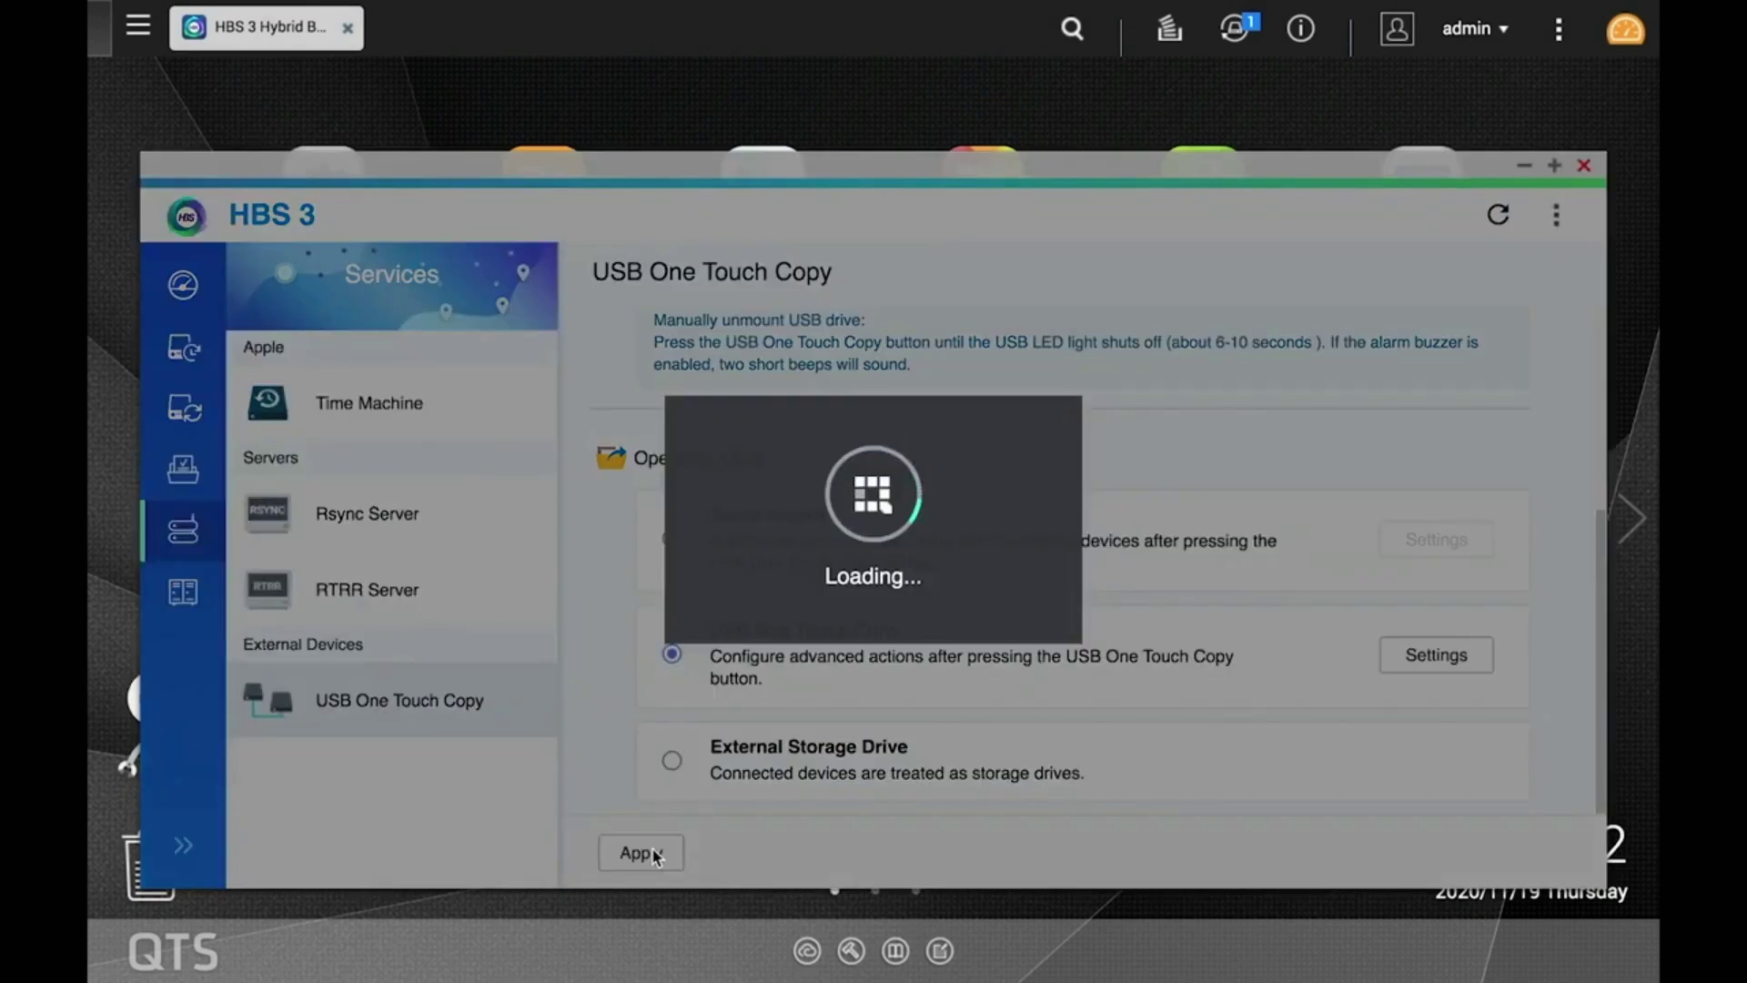